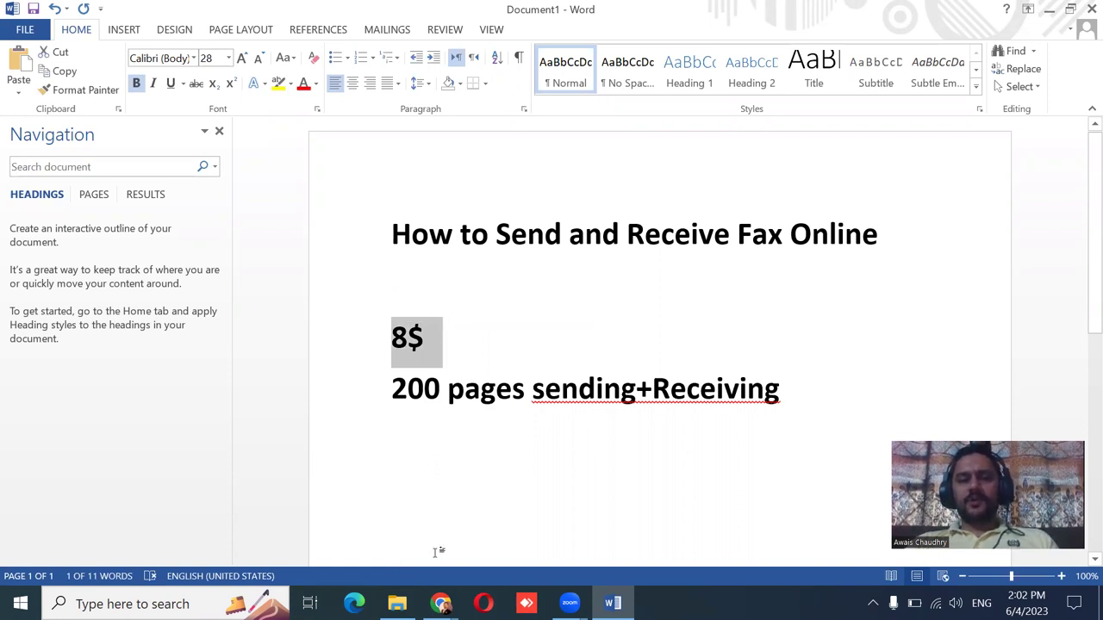
Switch from the Word tutorial notes to the FAX.PLUS homepage window.
mouse_move(443, 607)
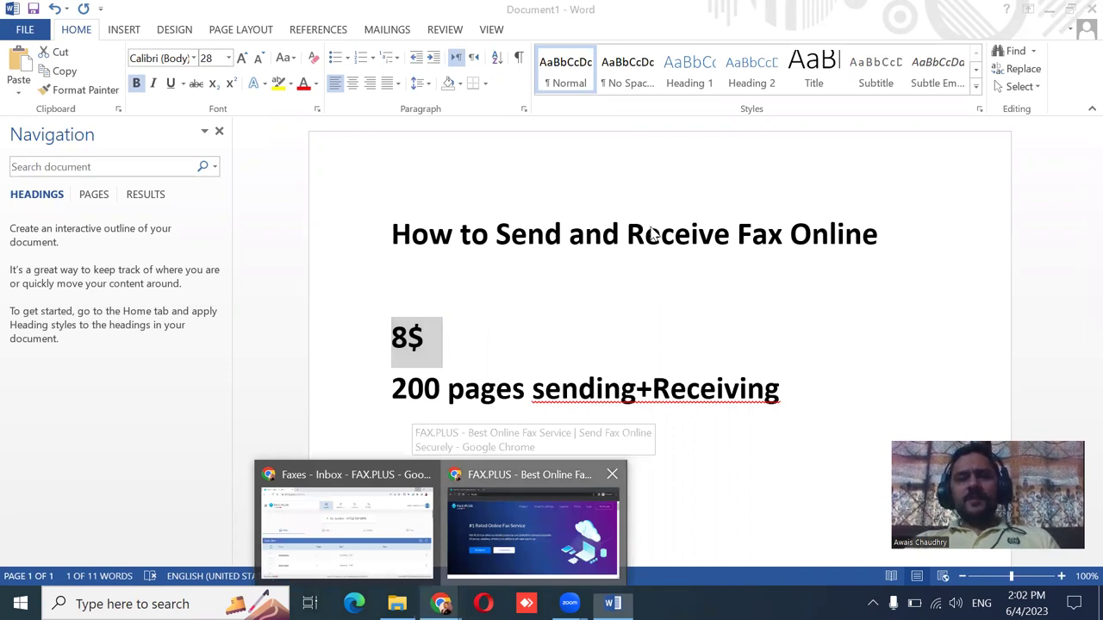
key(alt+Tab)
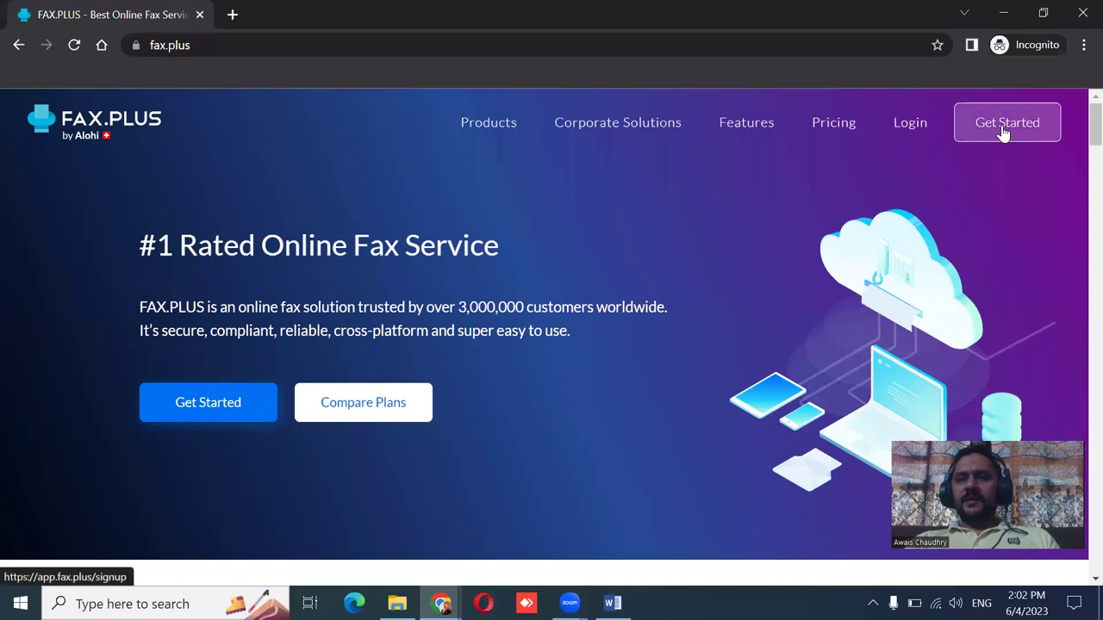
Open the FAX.PLUS sign-up form via Get Started, then start a blank browser tab.
click(1002, 132)
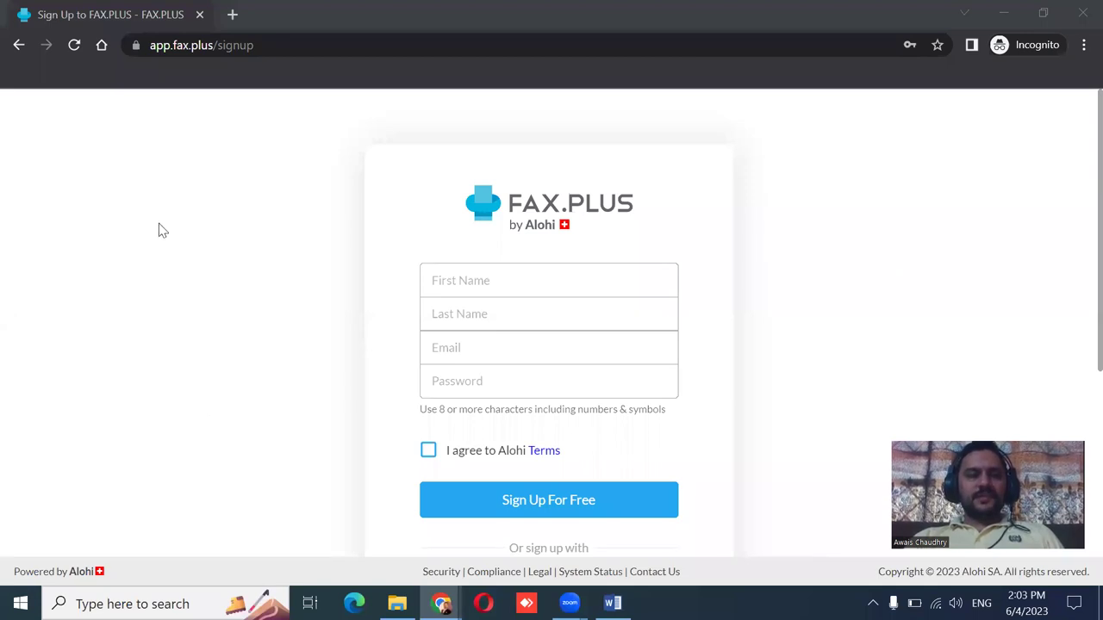
click(231, 14)
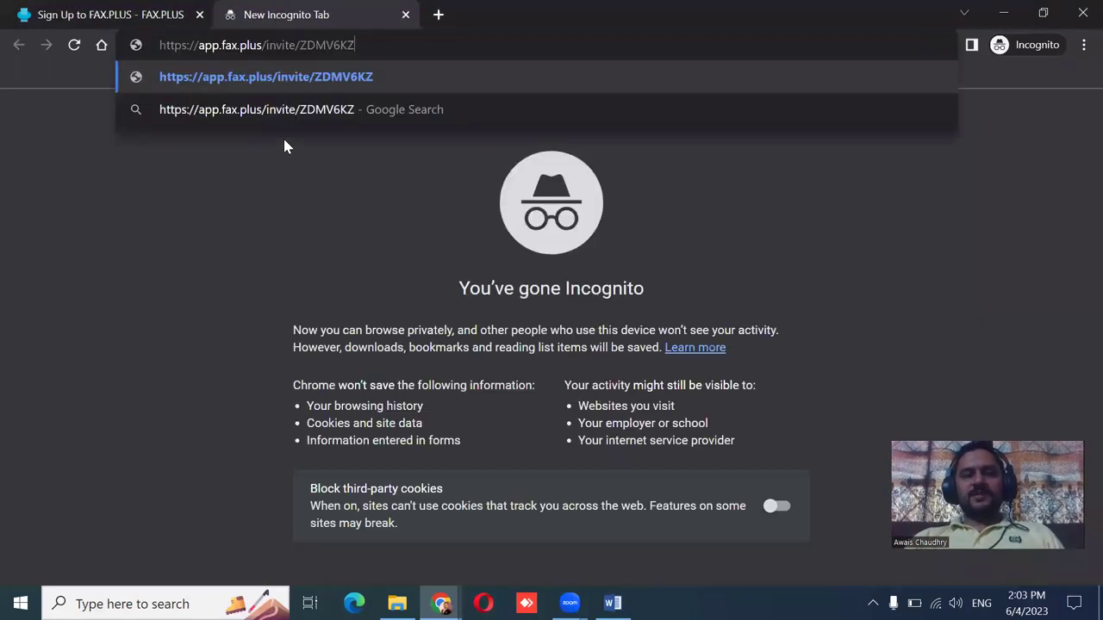
Load the pasted referral invite link and highlight its free gift offer text.
key(Return)
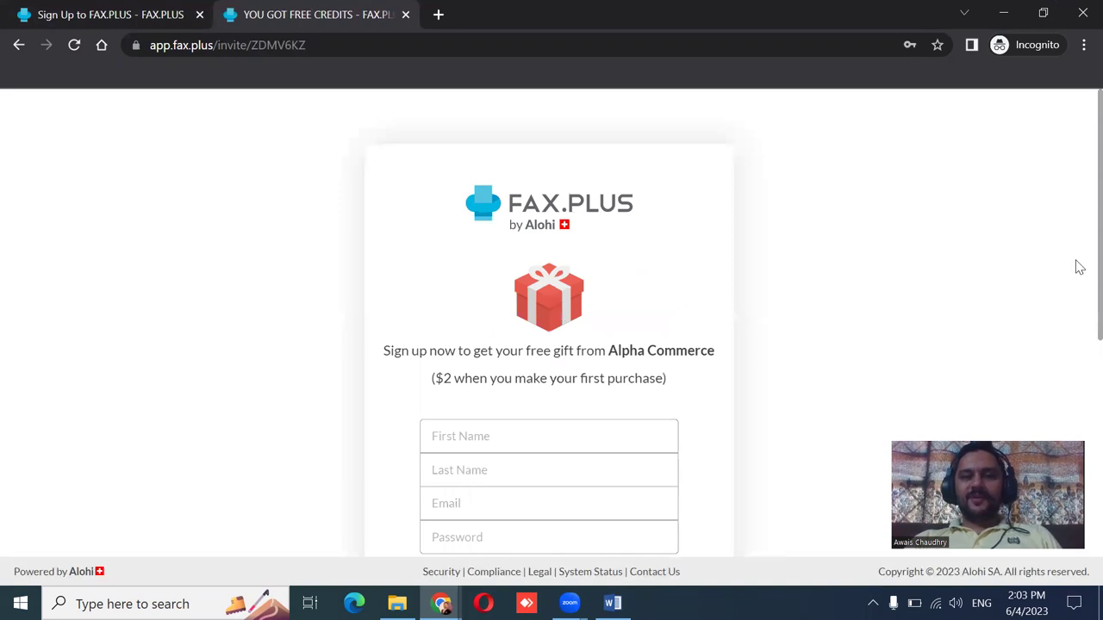
scroll(1077, 313, down, 1)
drag(385, 231, 675, 267)
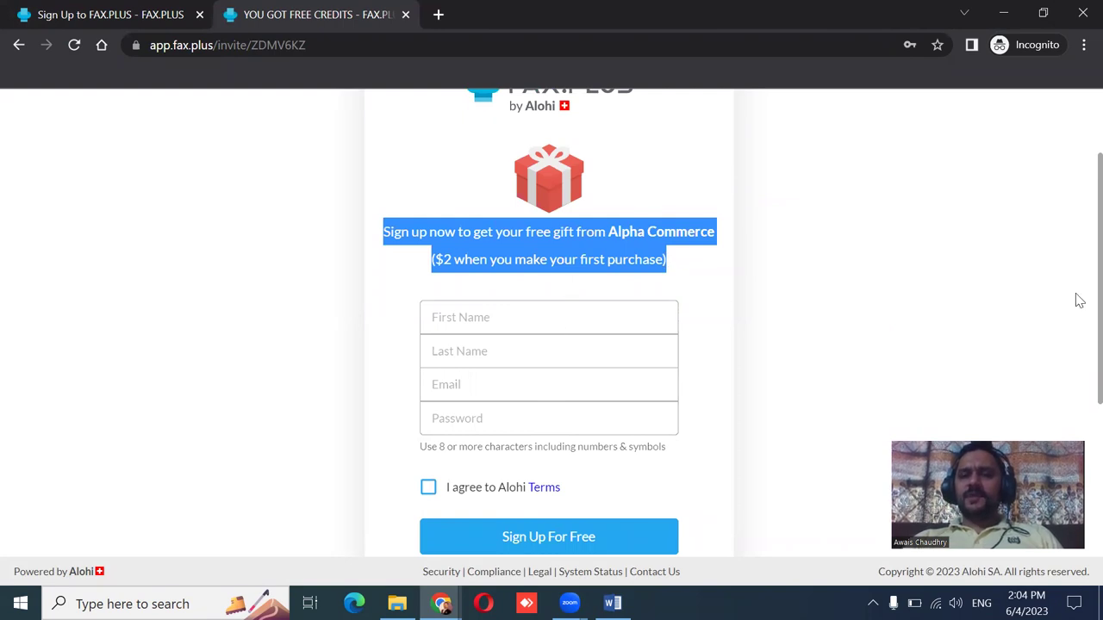
scroll(1079, 302, up, 1)
scroll(1079, 298, down, 1)
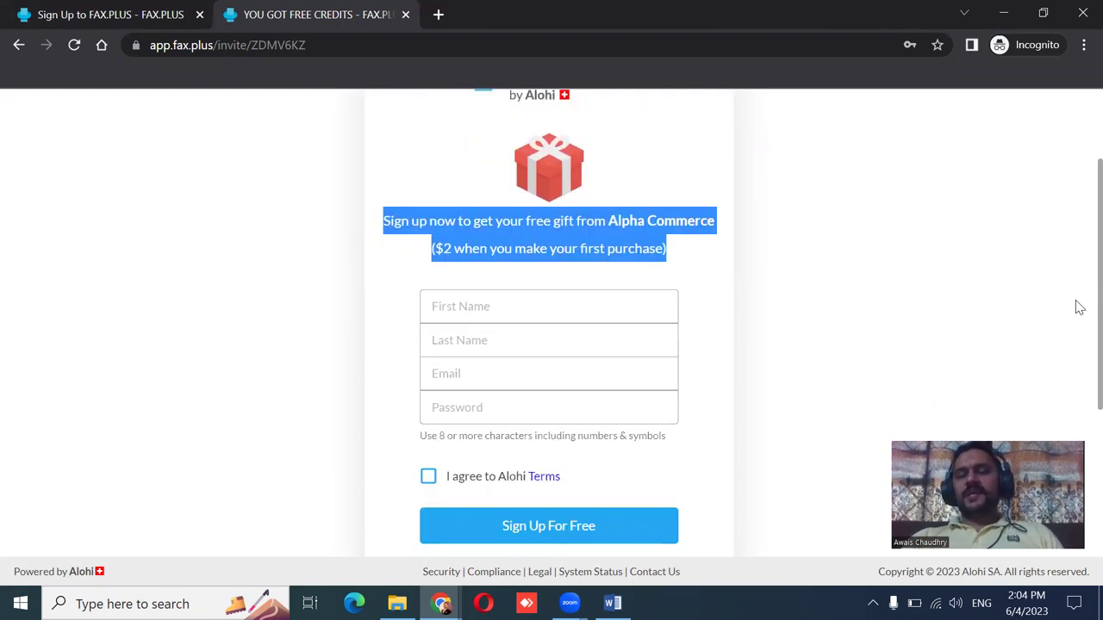
scroll(1079, 296, up, 1)
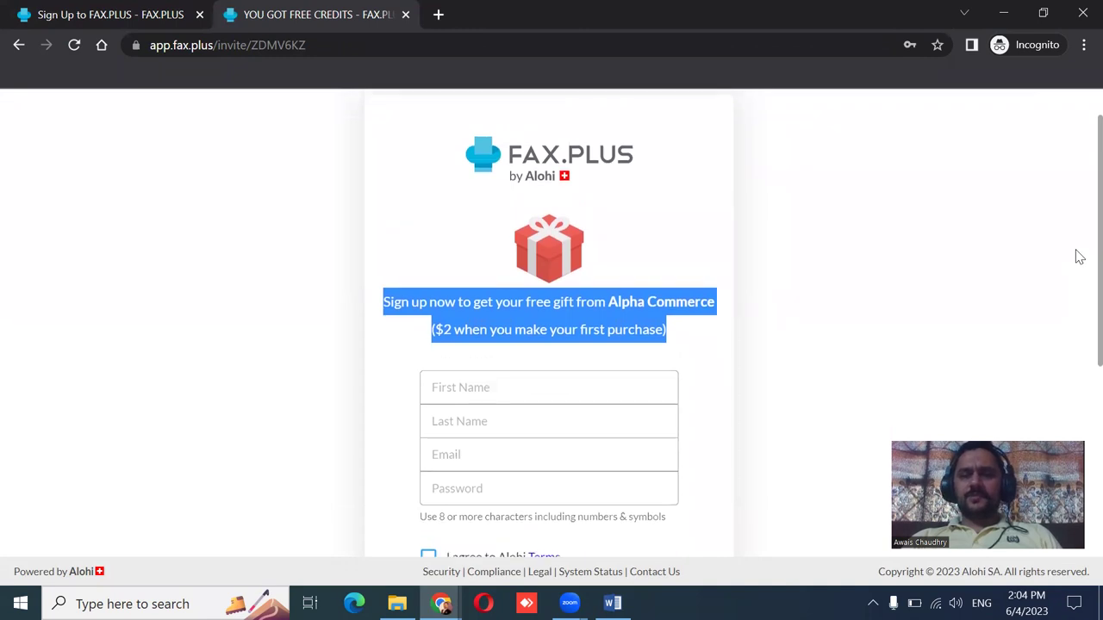
scroll(1077, 260, down, 1)
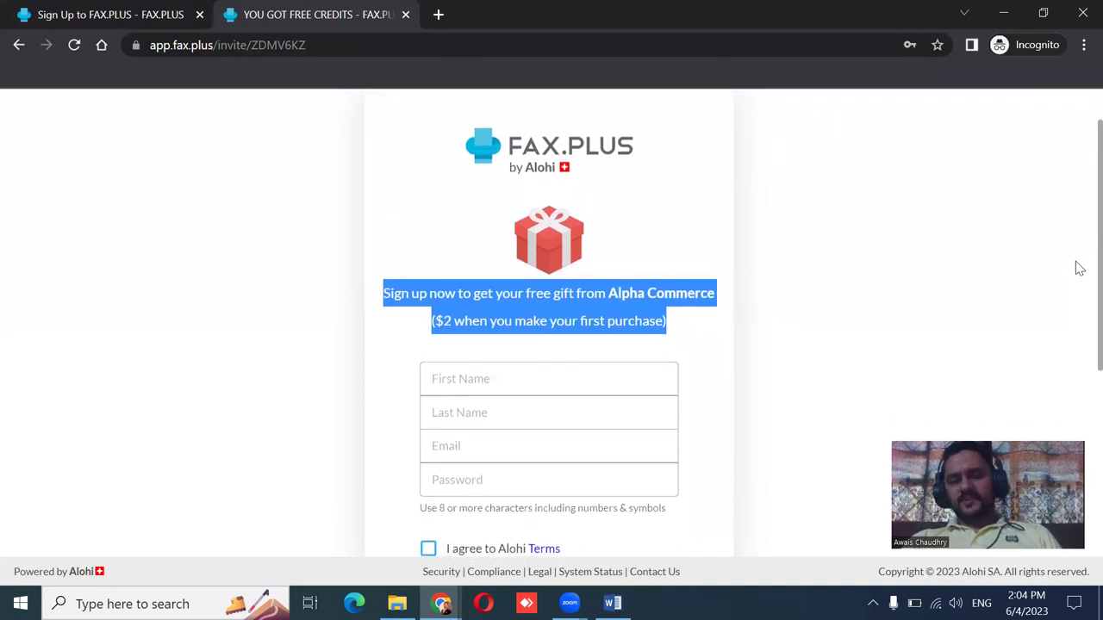
scroll(1078, 285, down, 2)
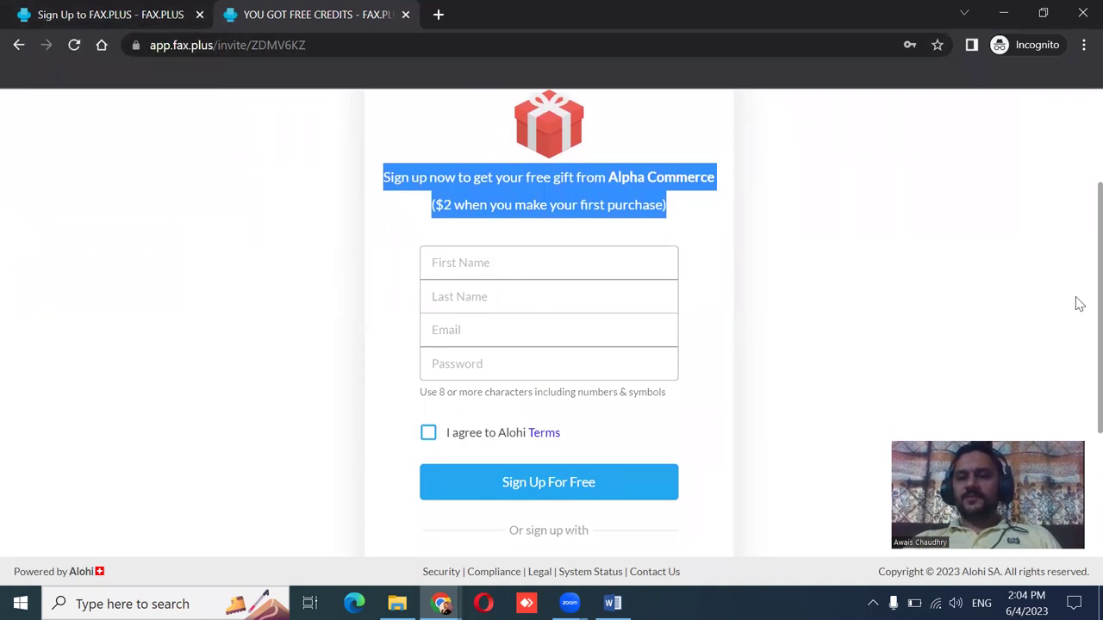
scroll(1077, 323, down, 1)
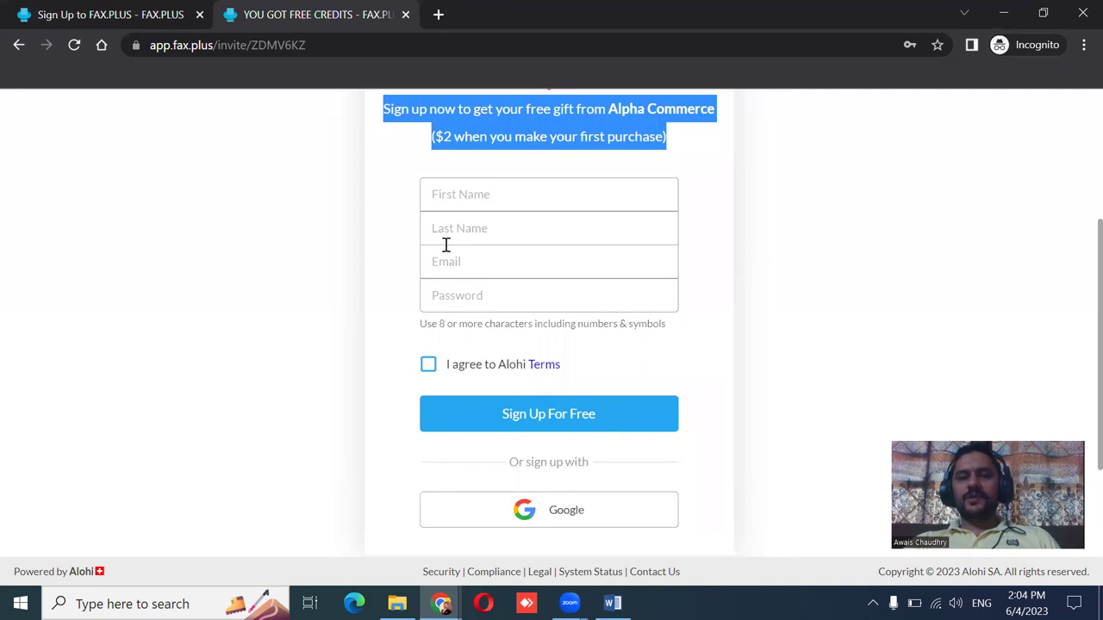
Compare with the plain sign-up tab, then highlight the $2 first-purchase credit line.
click(109, 14)
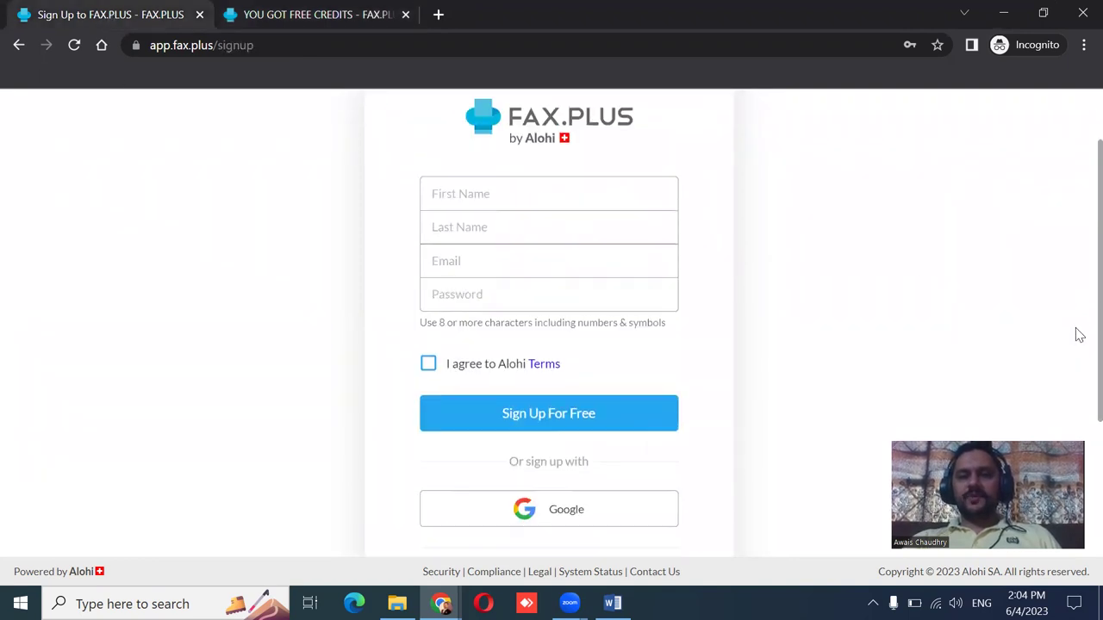
click(271, 12)
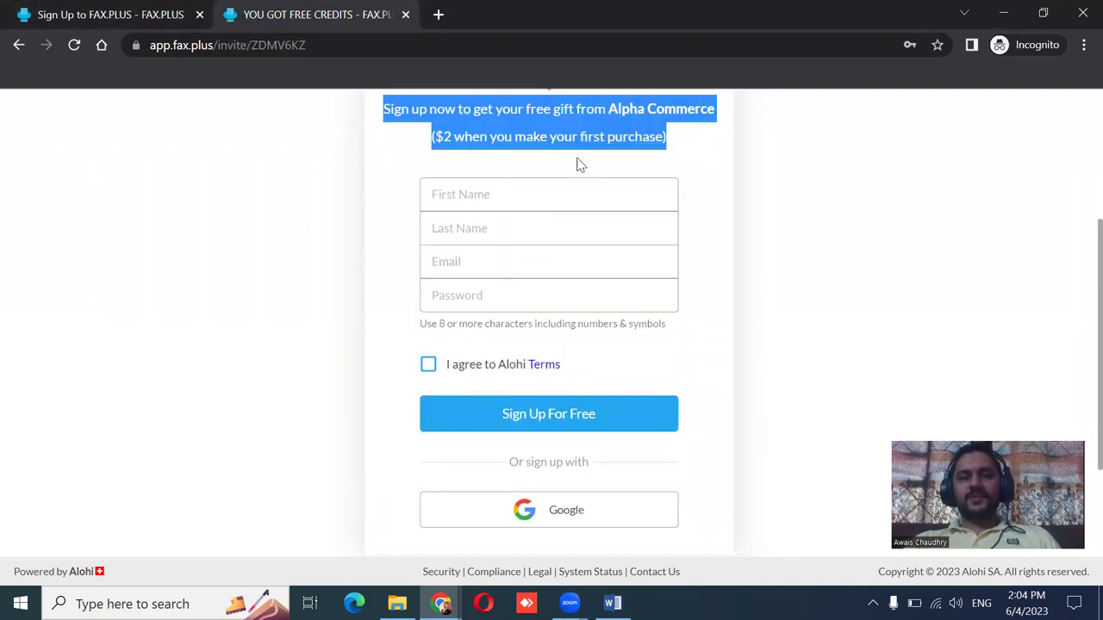
click(480, 141)
drag(437, 138, 665, 140)
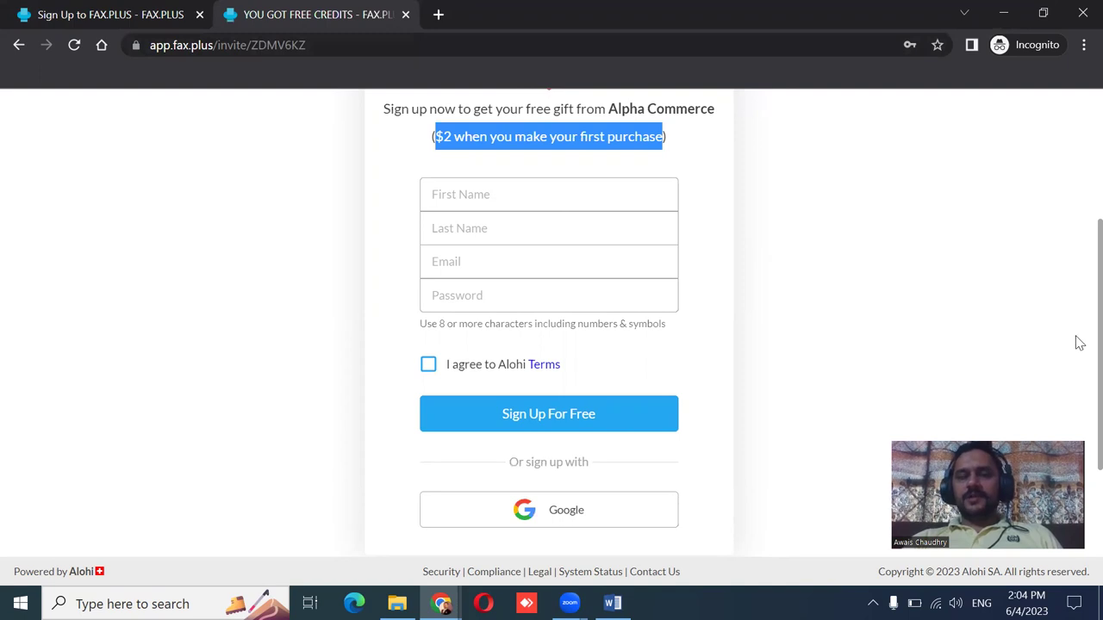
scroll(1075, 342, up, 3)
scroll(1075, 204, down, 2)
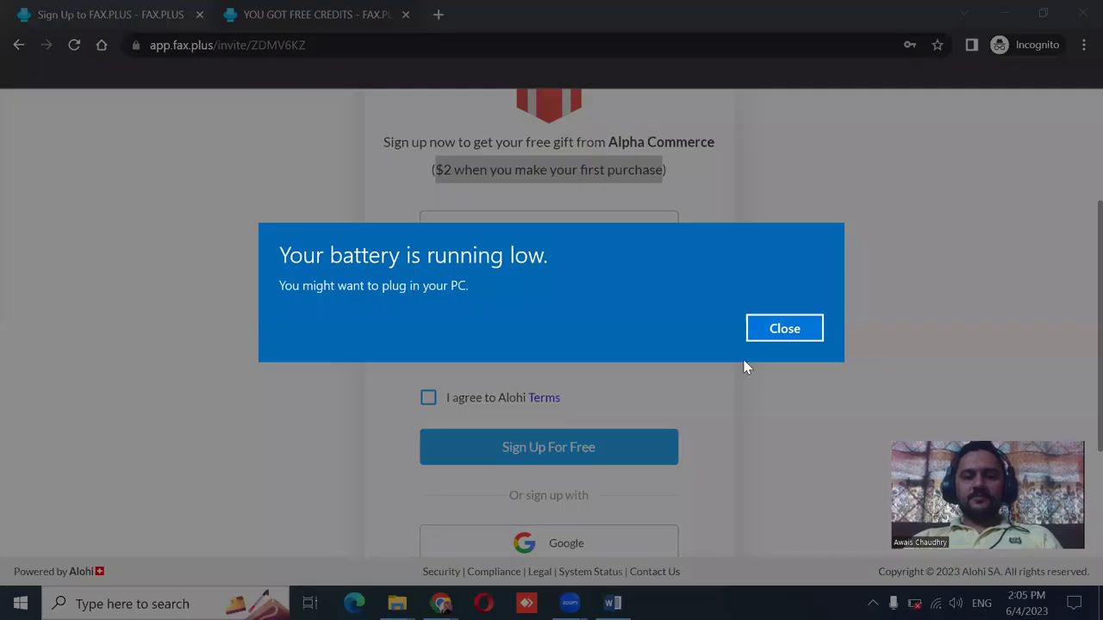
click(780, 329)
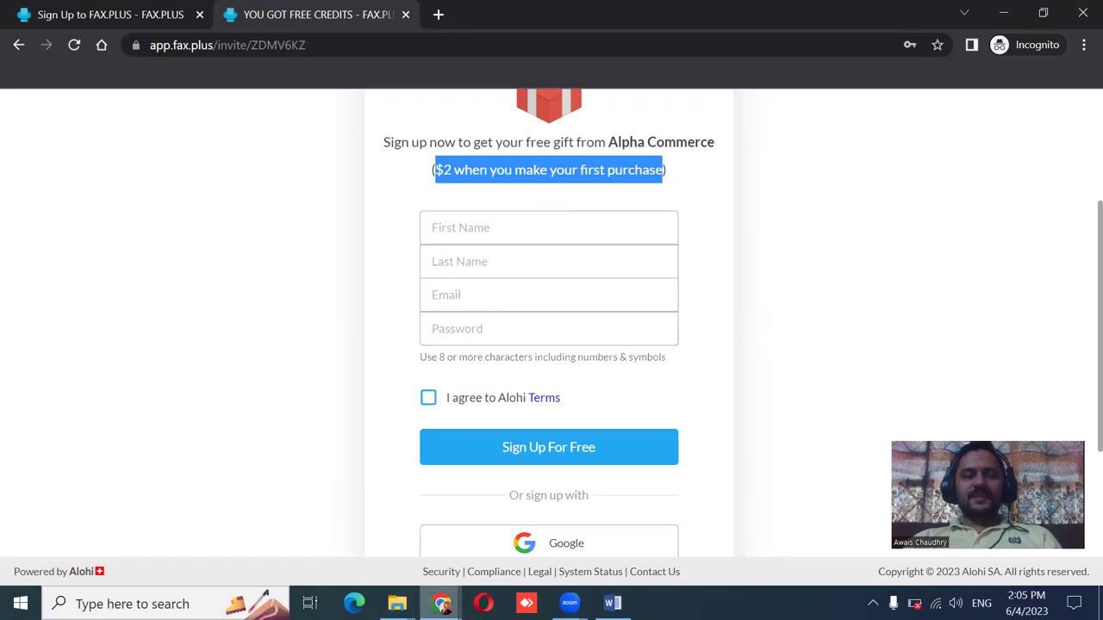
Bring the logged-in Faxes Inbox window forward and select the account's own fax number.
mouse_move(441, 603)
click(356, 545)
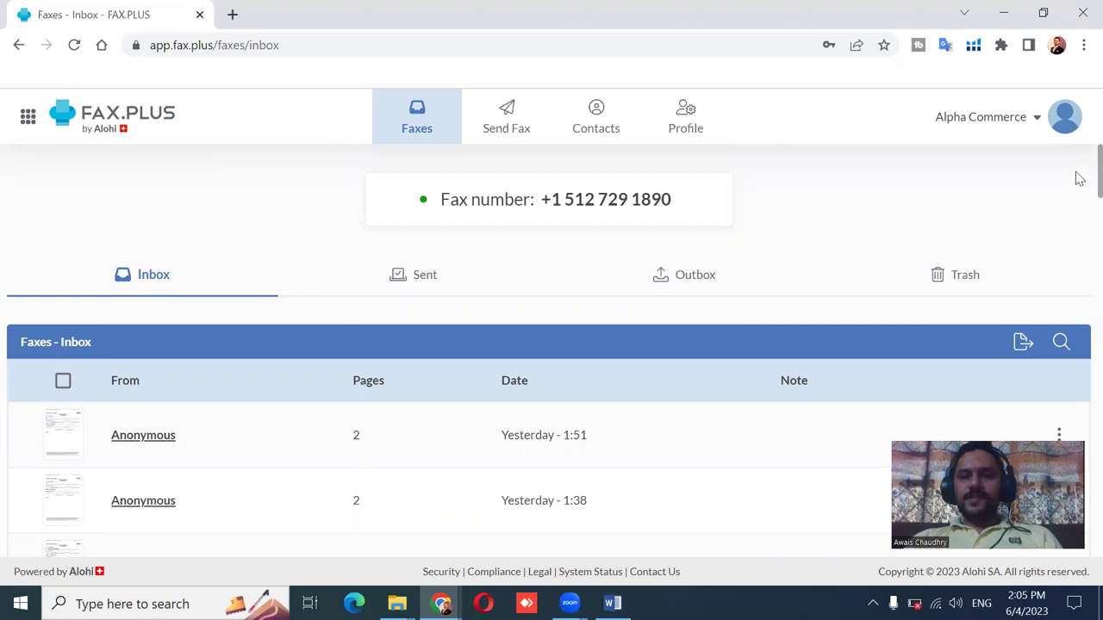
scroll(1079, 178, down, 1)
scroll(1077, 176, up, 1)
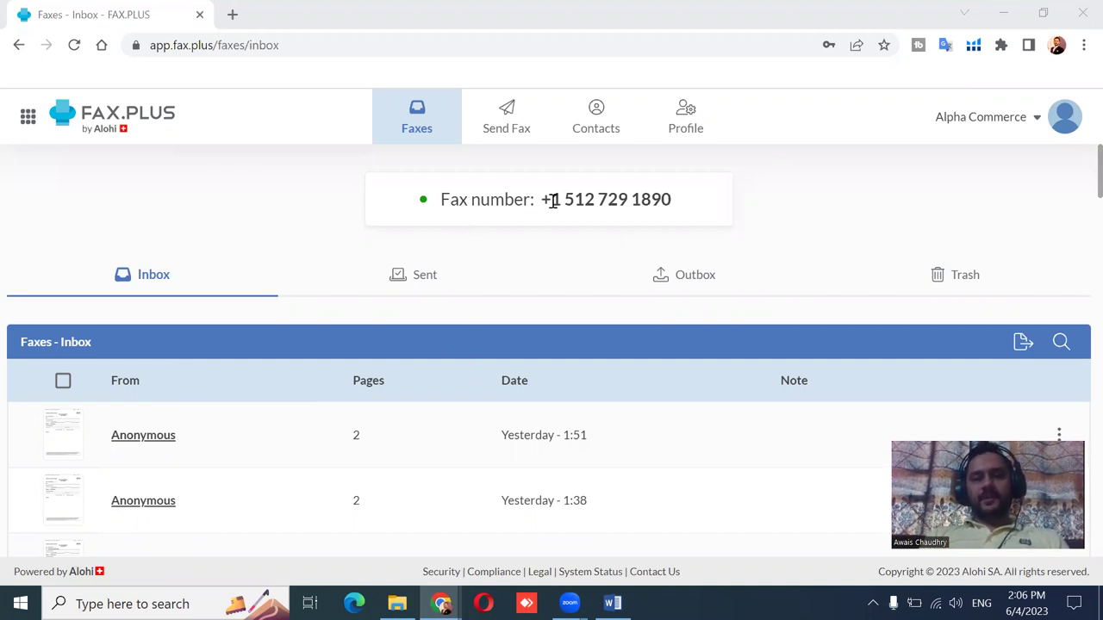
drag(551, 200, 689, 203)
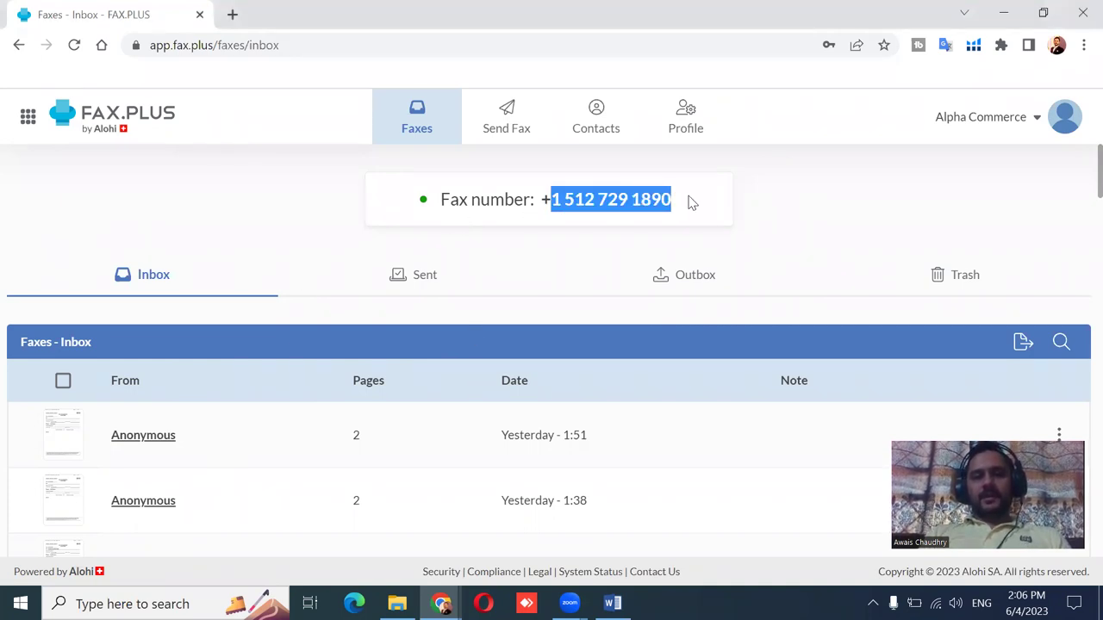
Start a new fax addressed to the account's own pasted fax number.
click(505, 138)
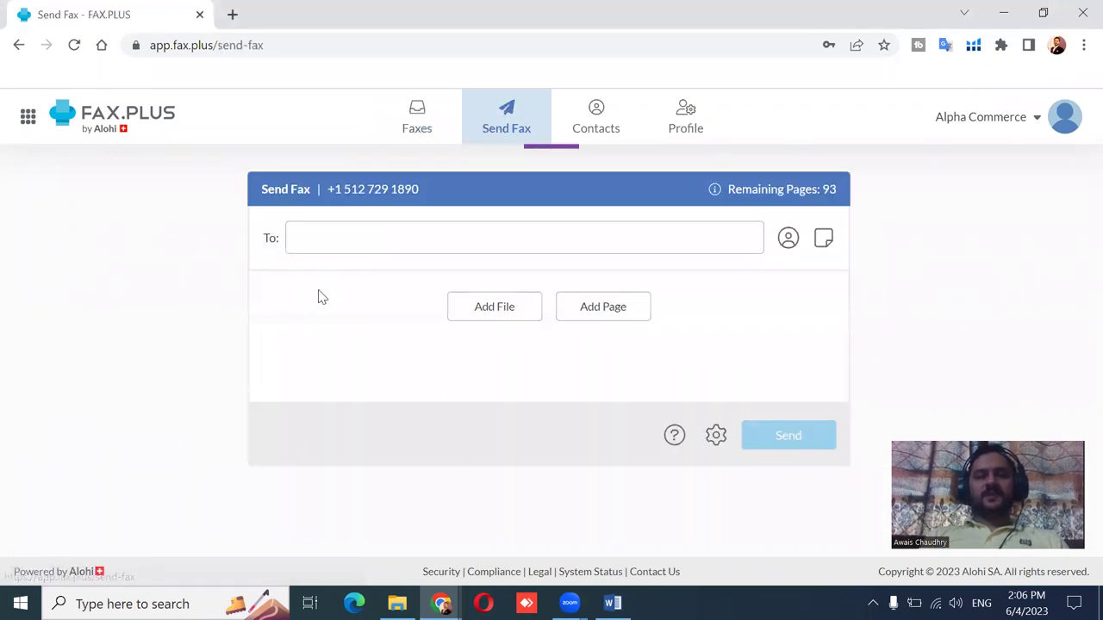
click(375, 245)
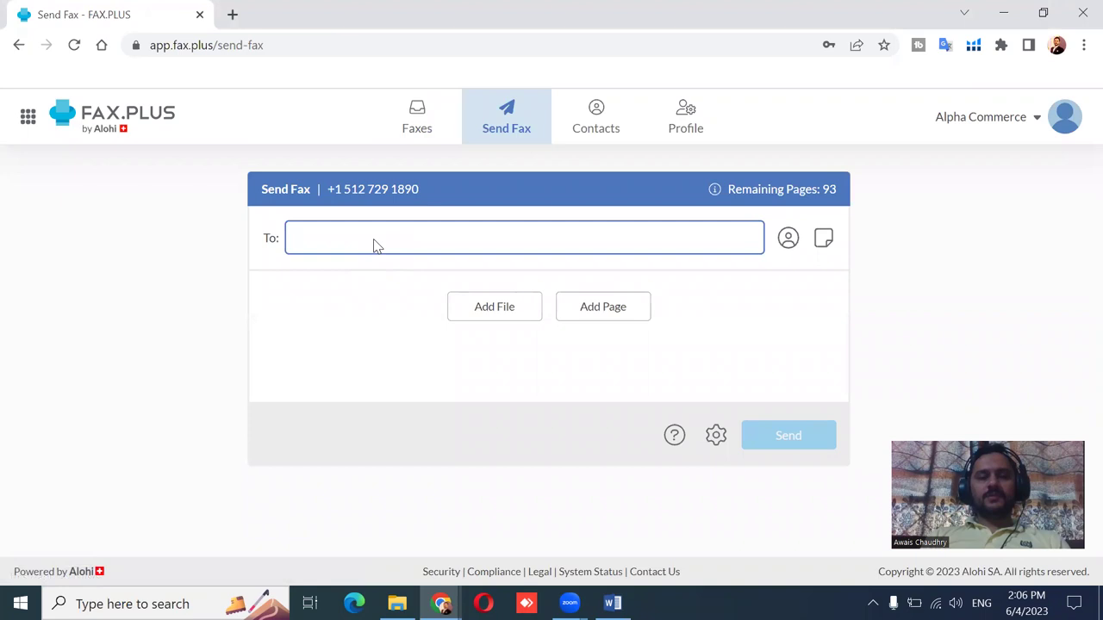
key(ctrl+v)
click(340, 320)
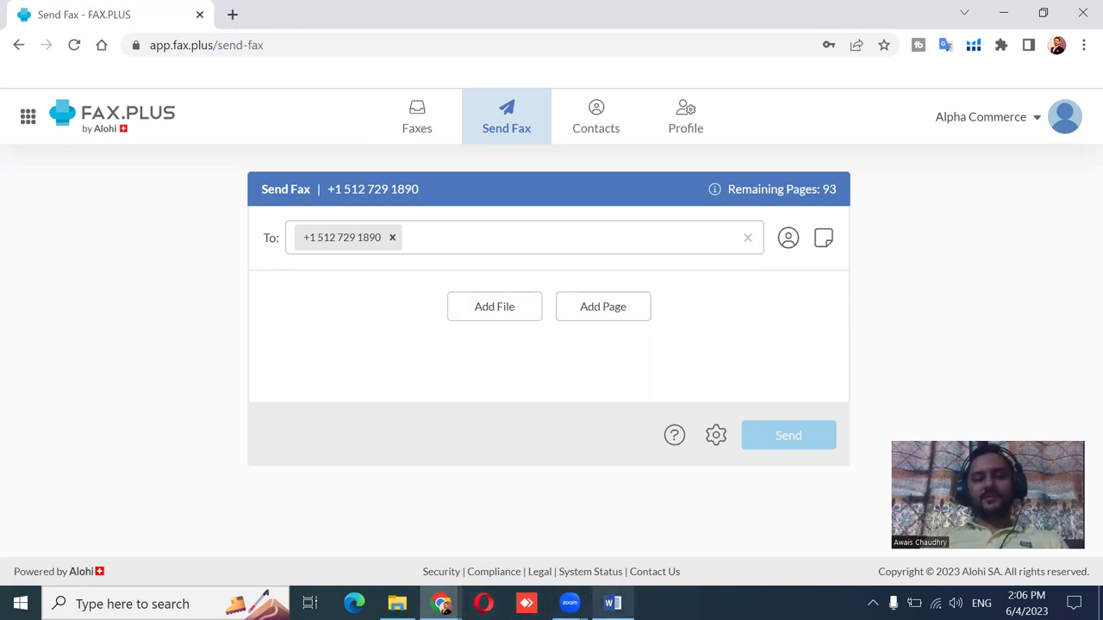
Attach file-sample_100kB.pdf by dragging it from File Explorer onto the fax form.
mouse_move(397, 603)
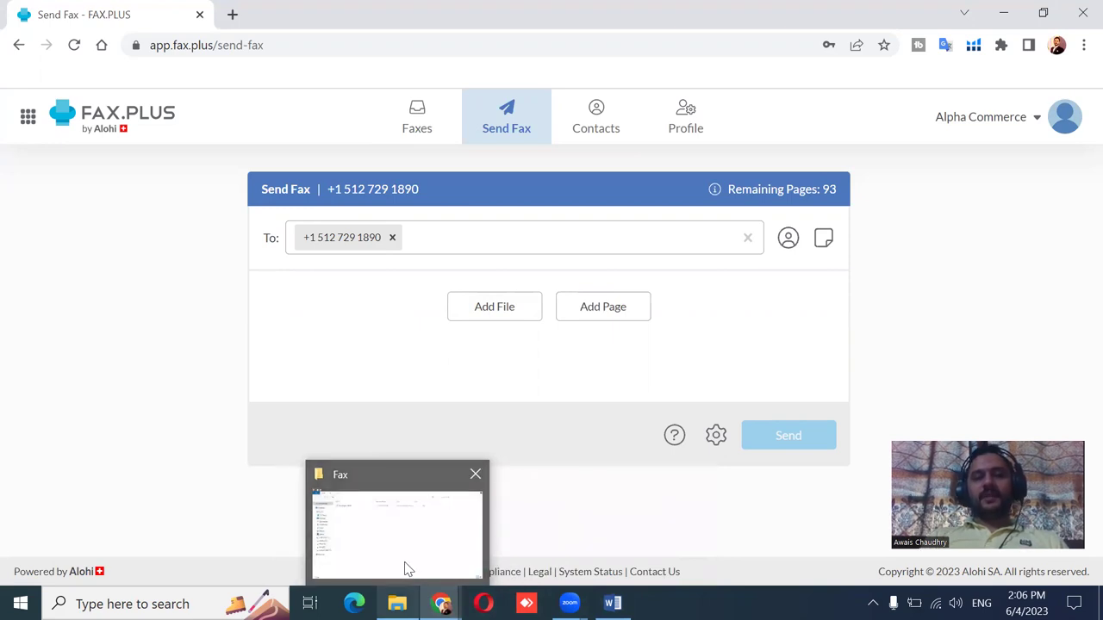
click(409, 569)
drag(190, 119, 456, 350)
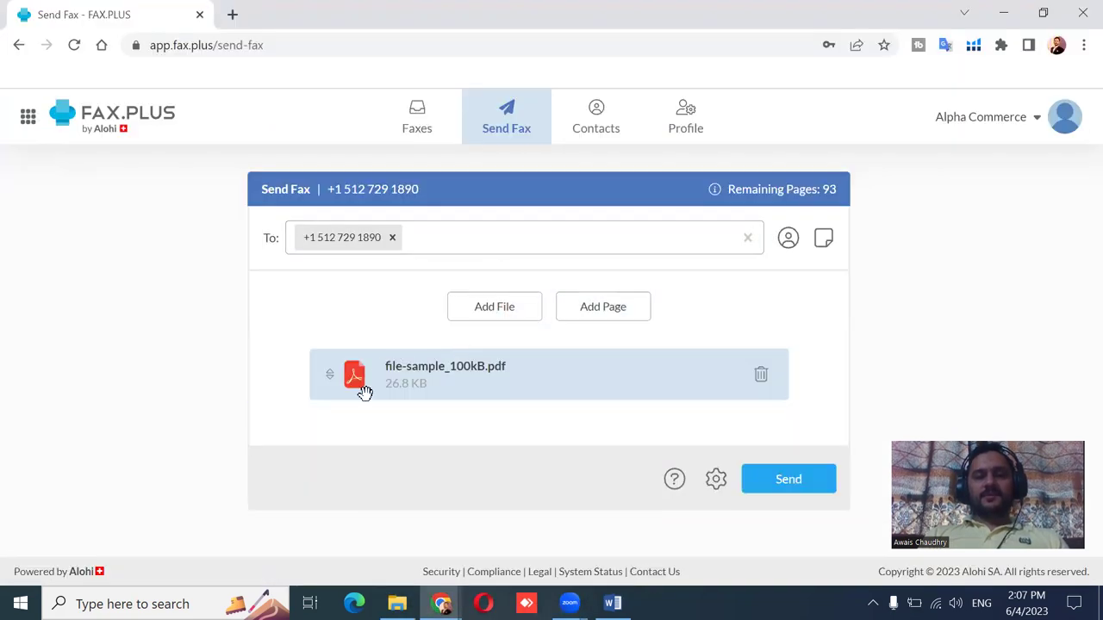
click(603, 313)
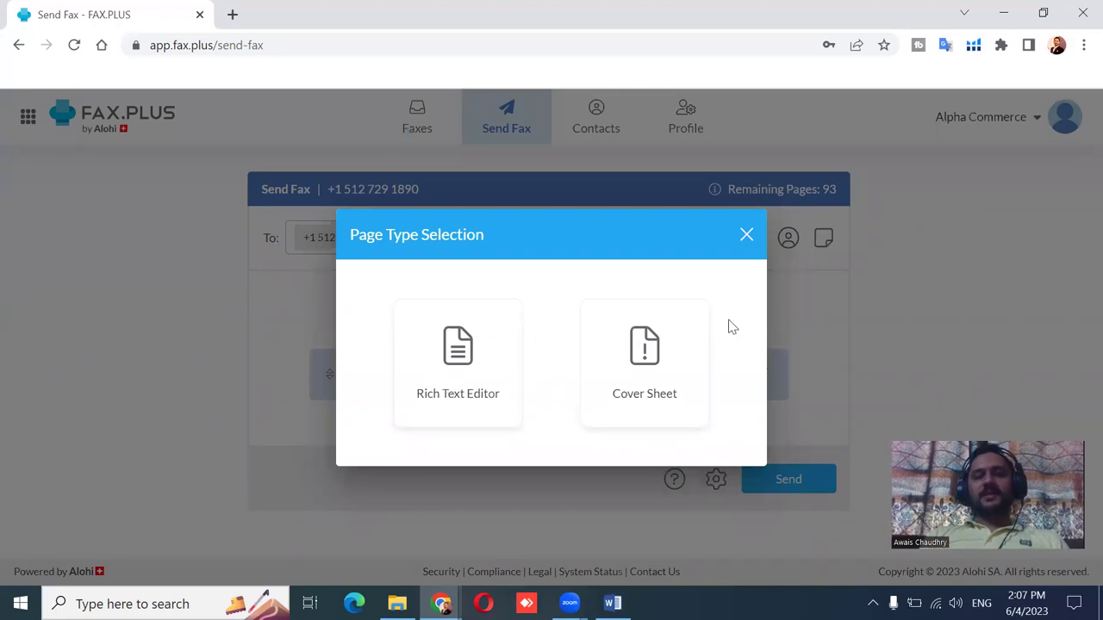
click(746, 239)
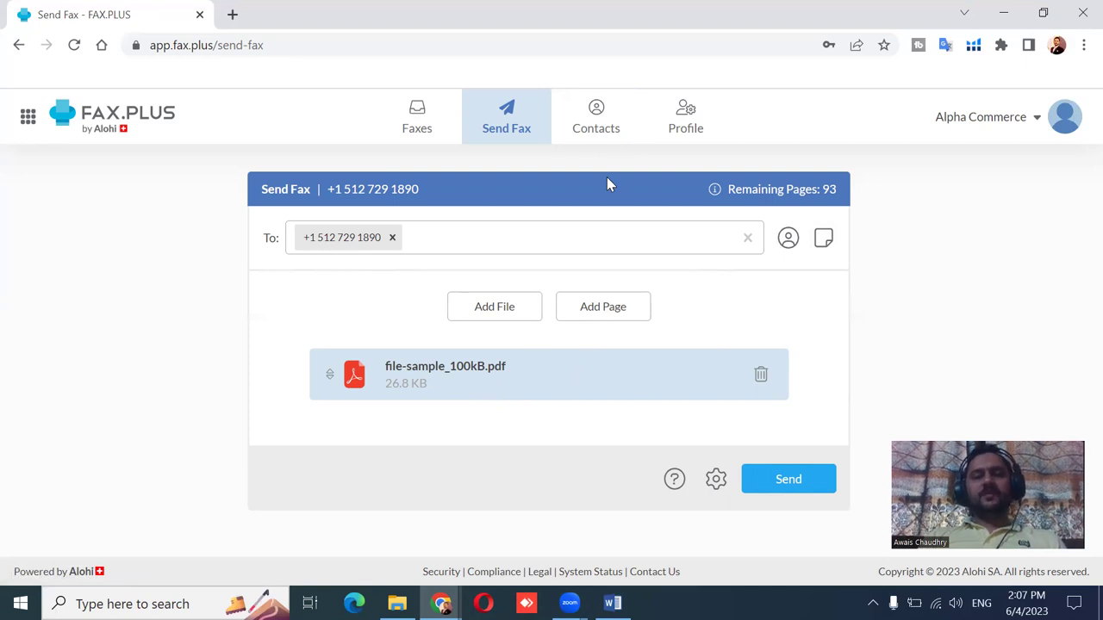
Leave Scheduled Transmission unchecked in the fax Settings and save them.
click(715, 480)
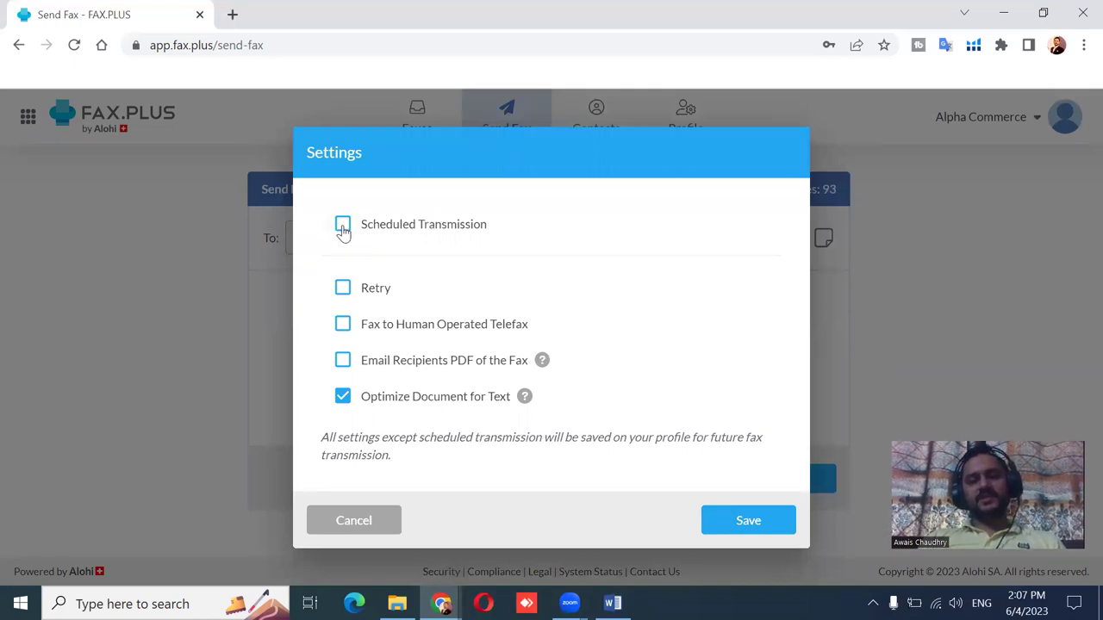
click(343, 225)
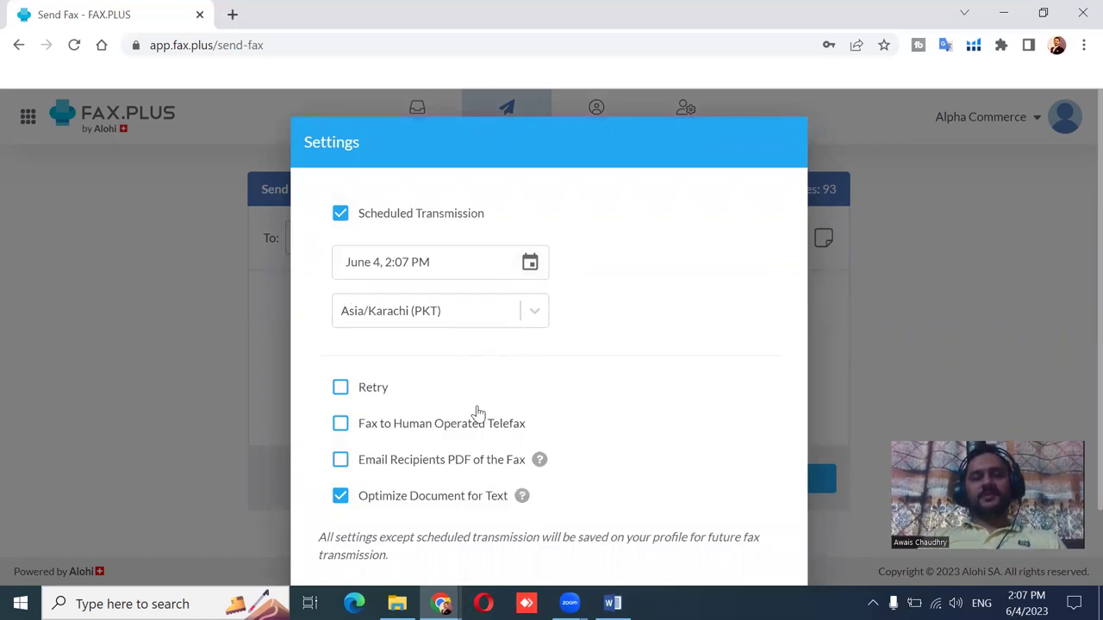
click(345, 215)
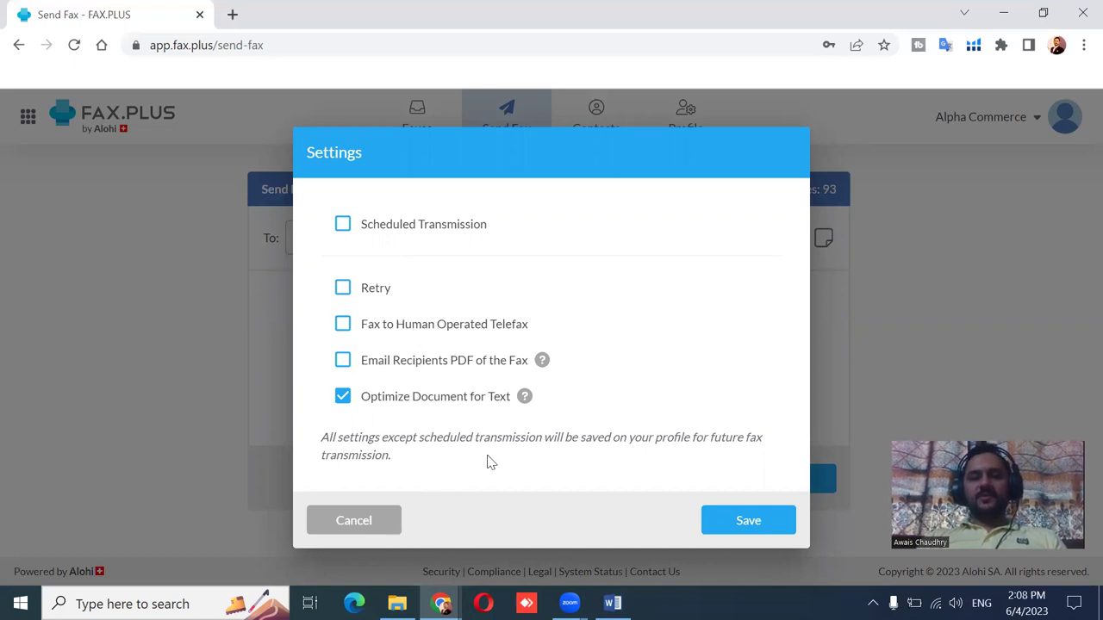
click(721, 512)
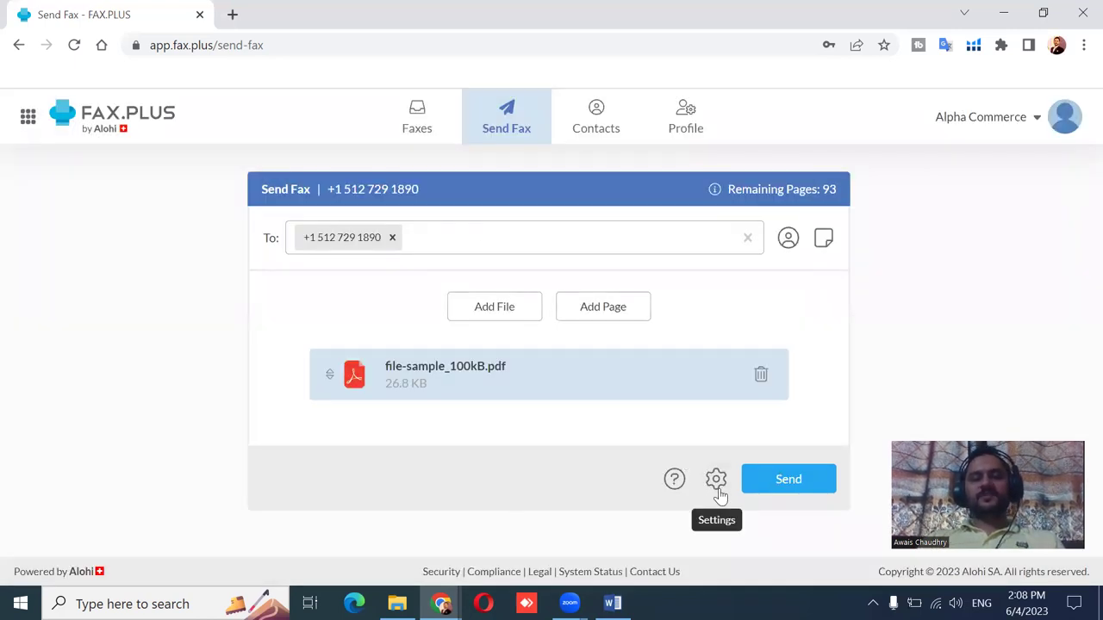
Send the PDF fax with text optimization and view its status in the Outbox.
click(790, 488)
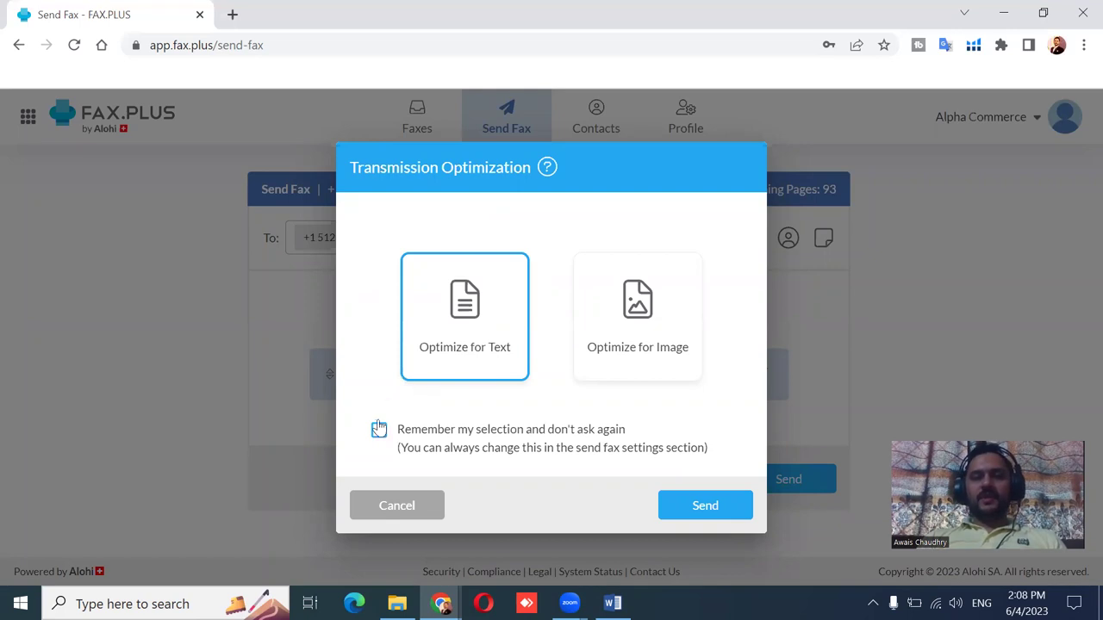
click(706, 508)
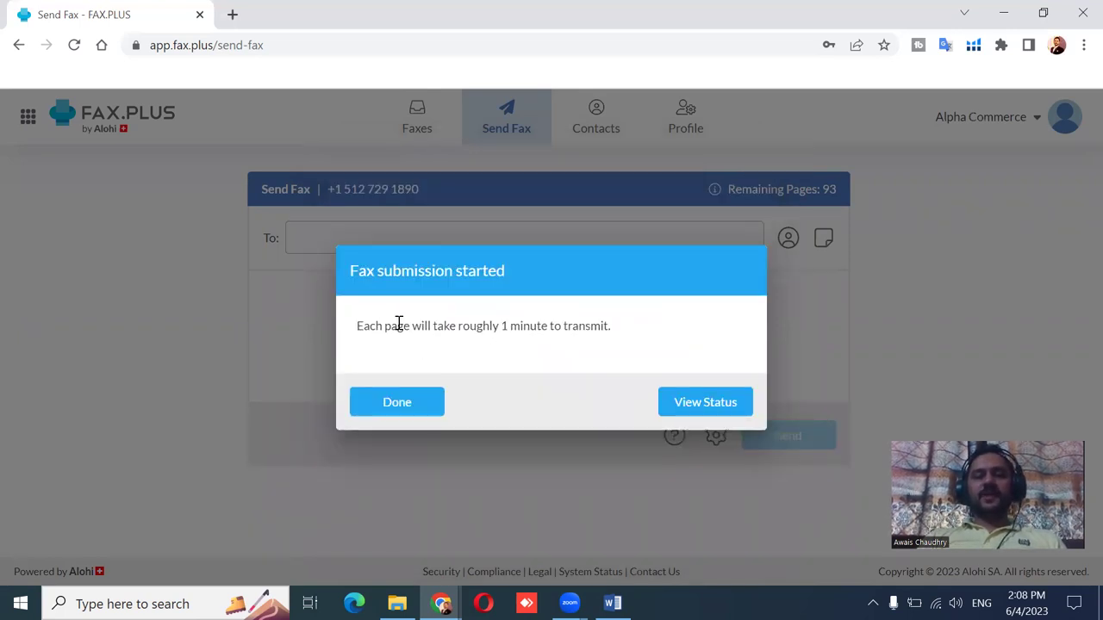
click(689, 405)
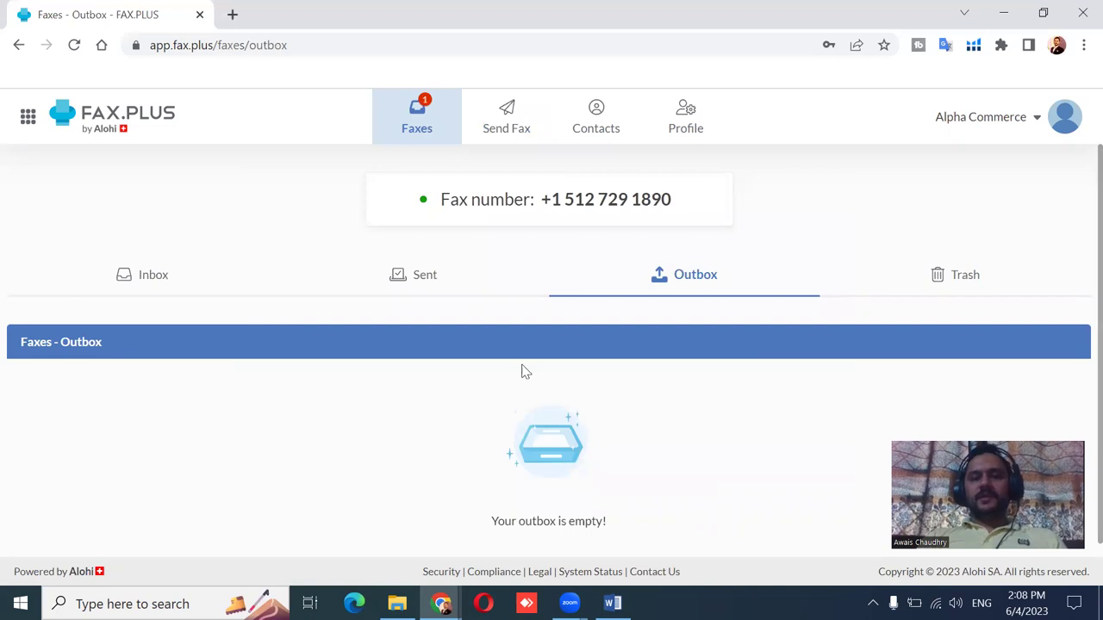
Open the Today 14:08 sent fax, zoom in four times, then close the preview.
click(427, 277)
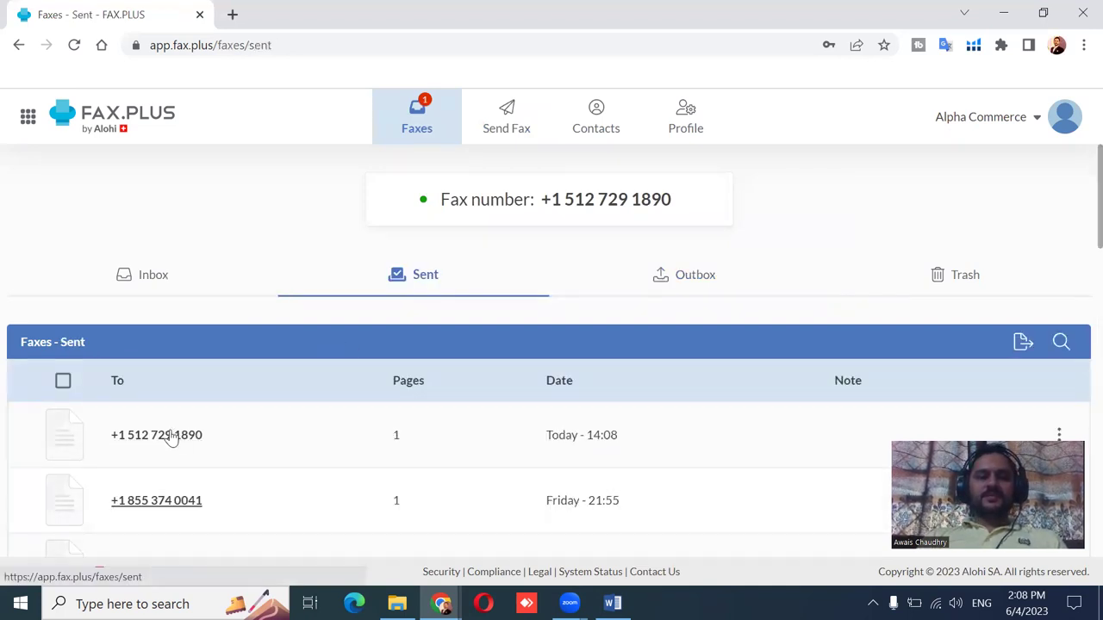
click(172, 438)
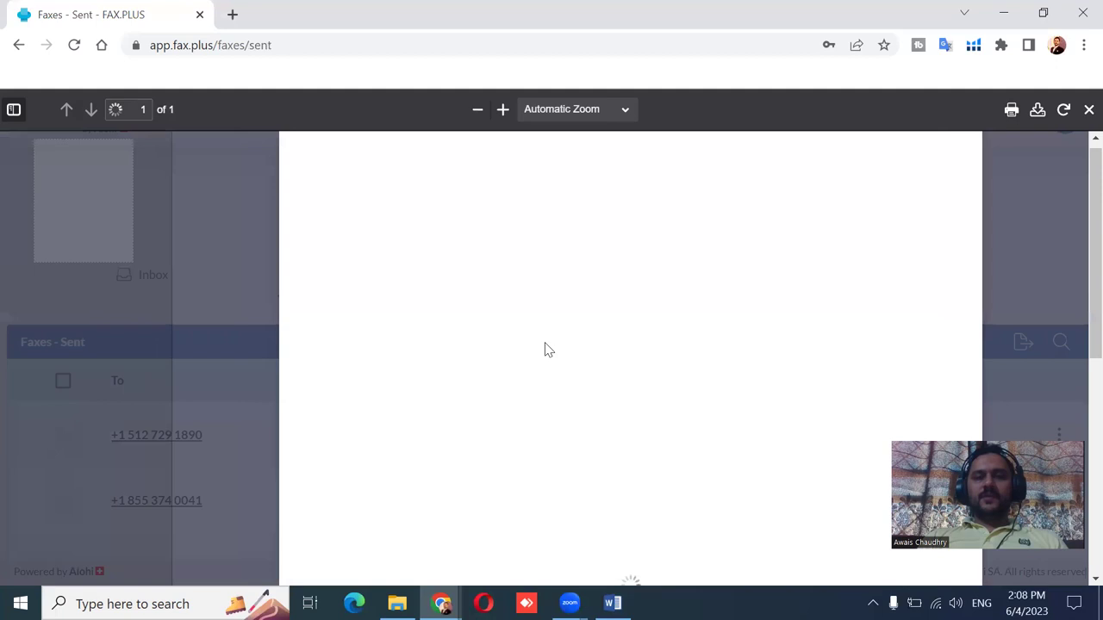
scroll(1077, 280, down, 5)
scroll(1077, 267, up, 3)
scroll(1077, 267, up, 3)
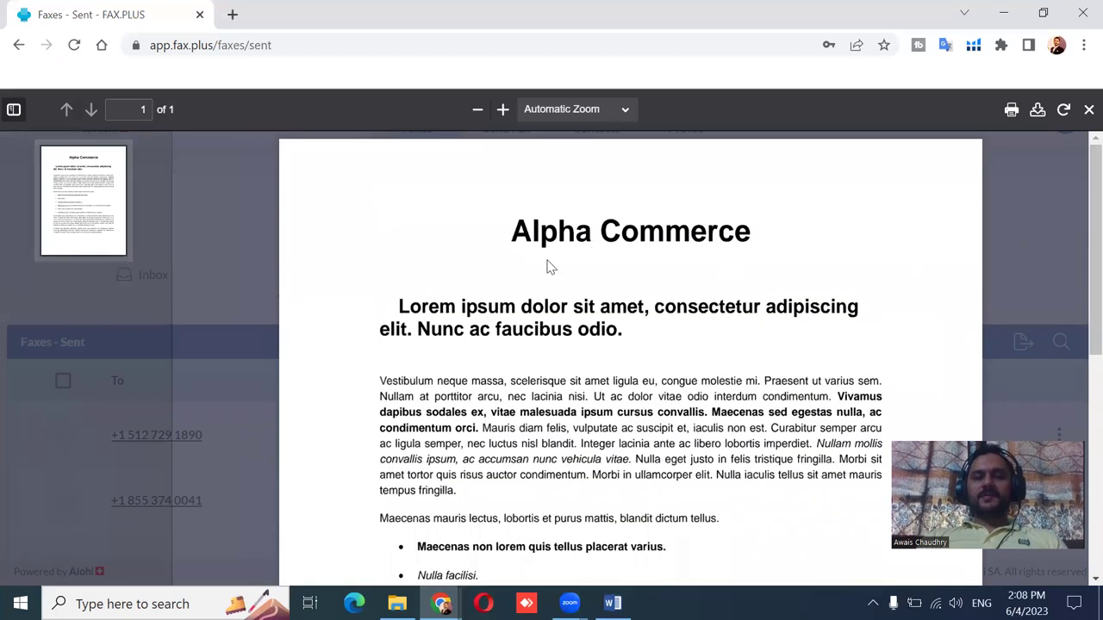
click(503, 109)
click(503, 109)
click(503, 109)
click(503, 109)
click(504, 109)
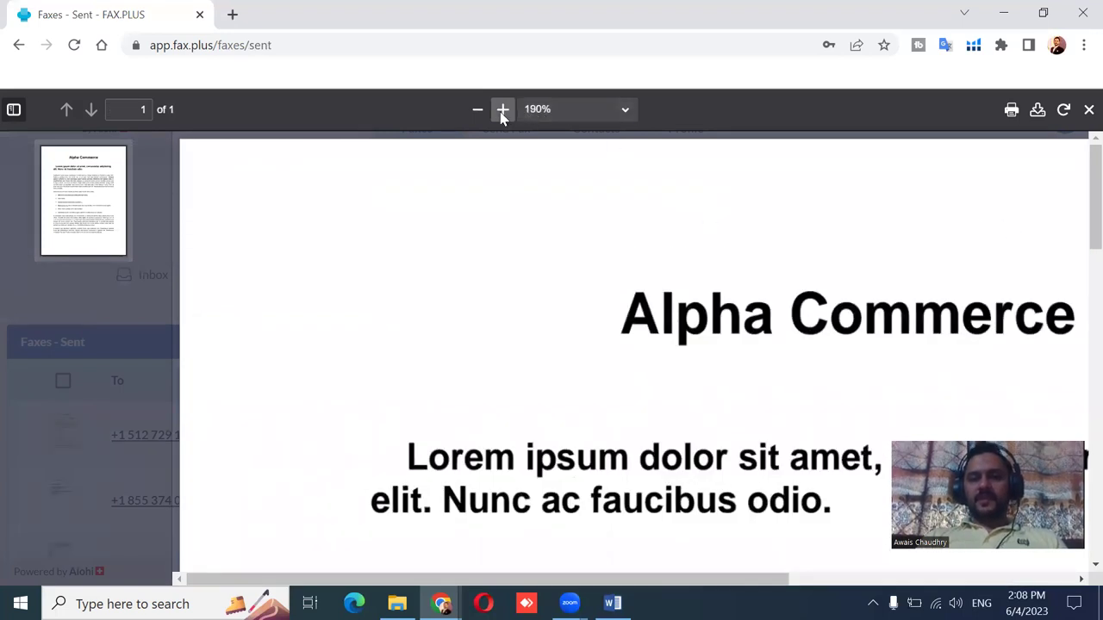
click(503, 109)
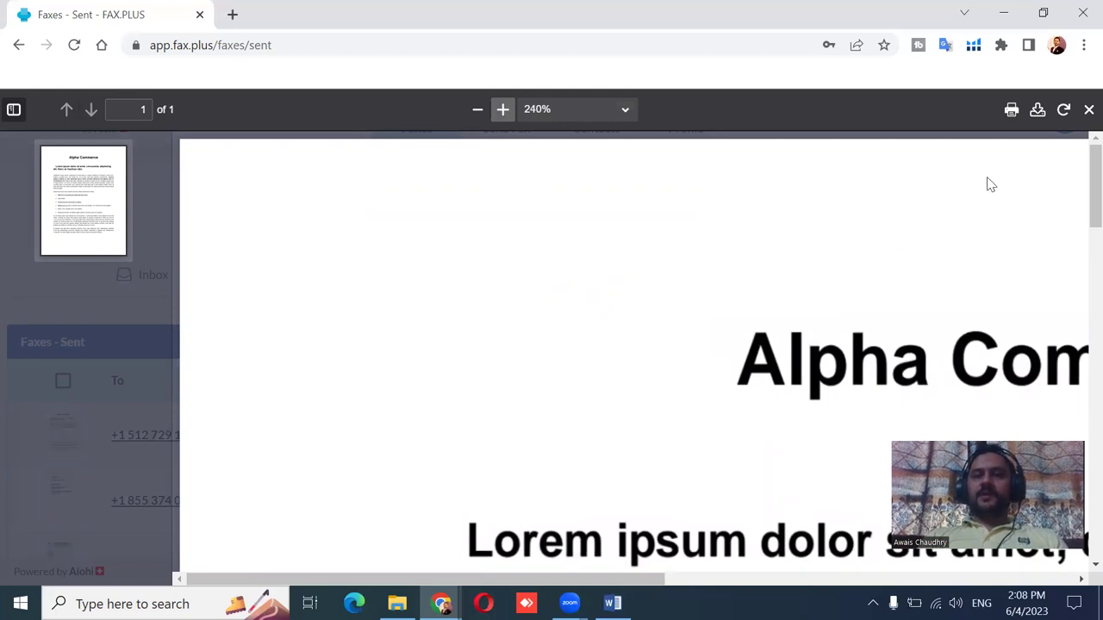
click(1088, 109)
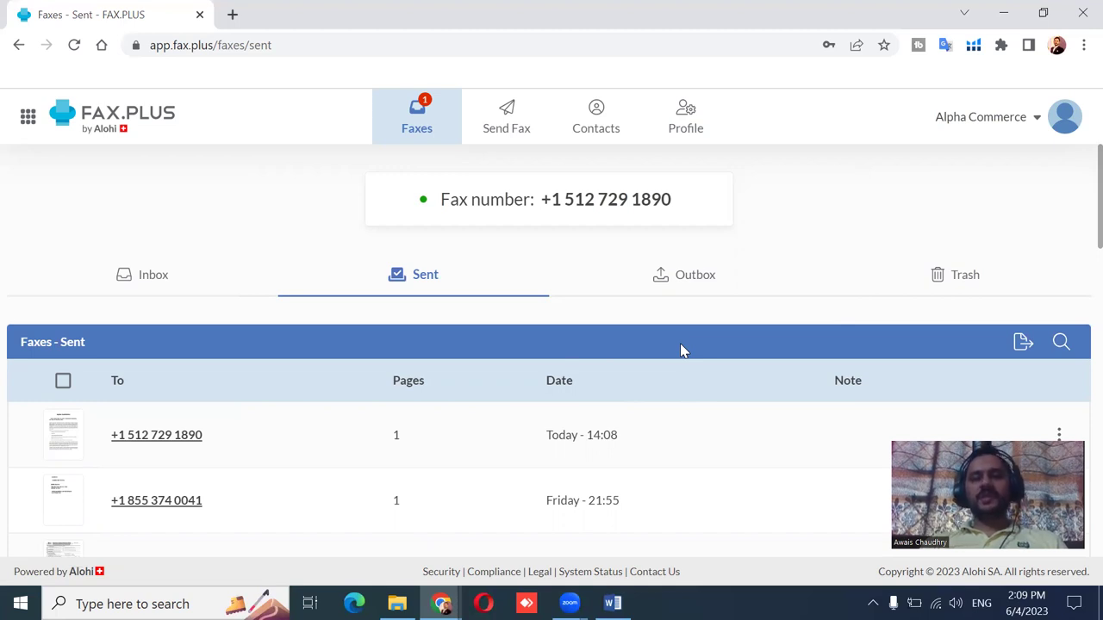
Open the Today 14:08 fax received from the account's own number.
click(175, 291)
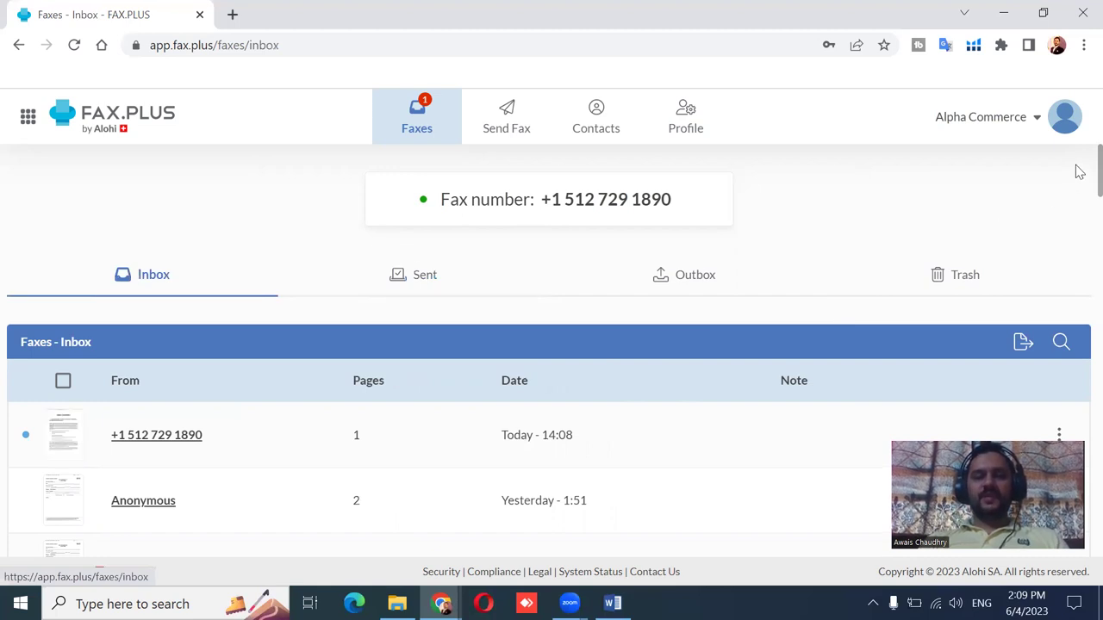
scroll(1077, 172, down, 1)
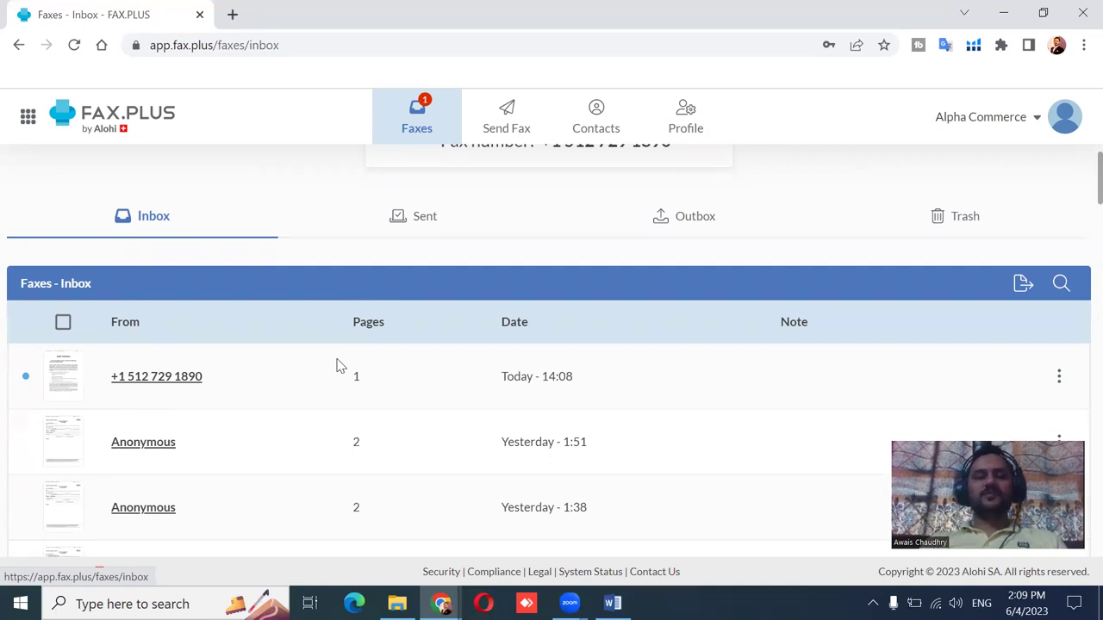
click(186, 383)
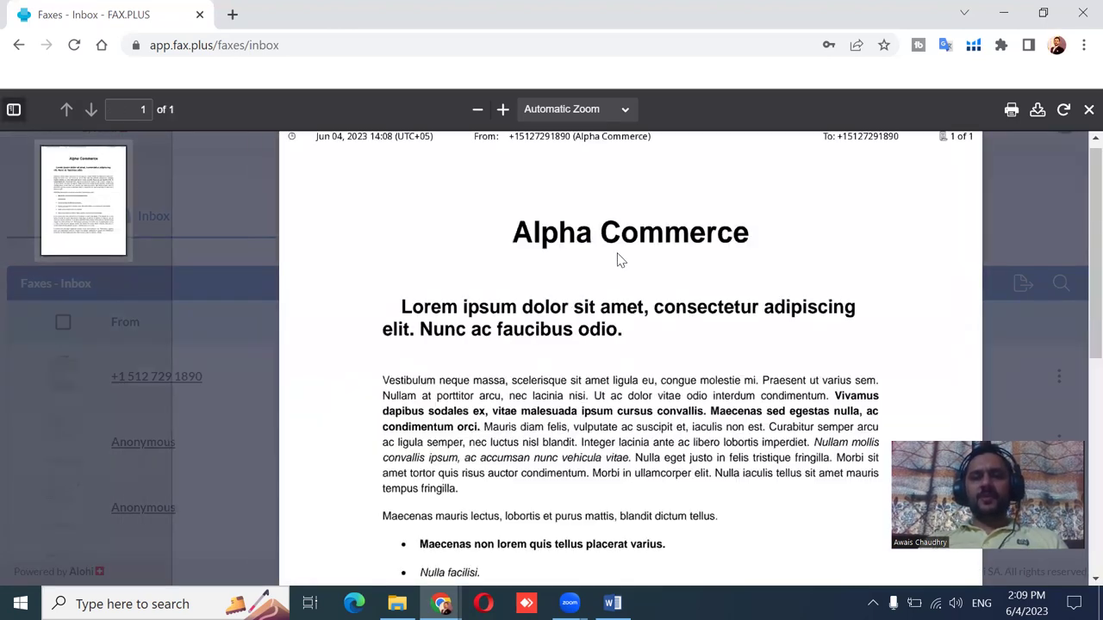
Zoom the received fax page in twice.
scroll(1077, 248, down, 3)
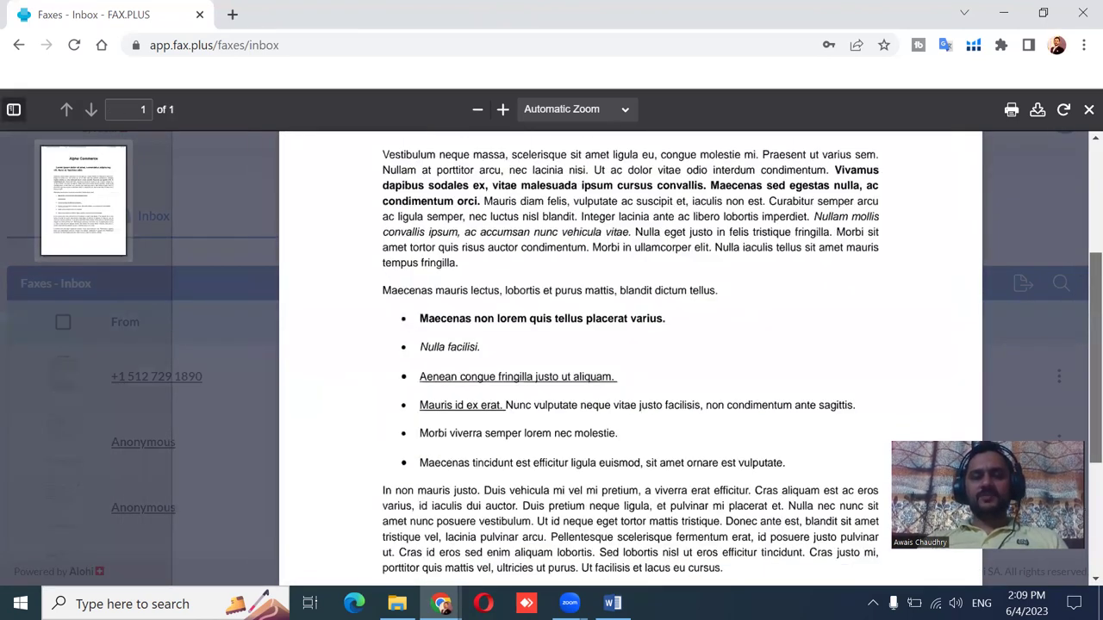
scroll(1077, 248, up, 3)
click(502, 109)
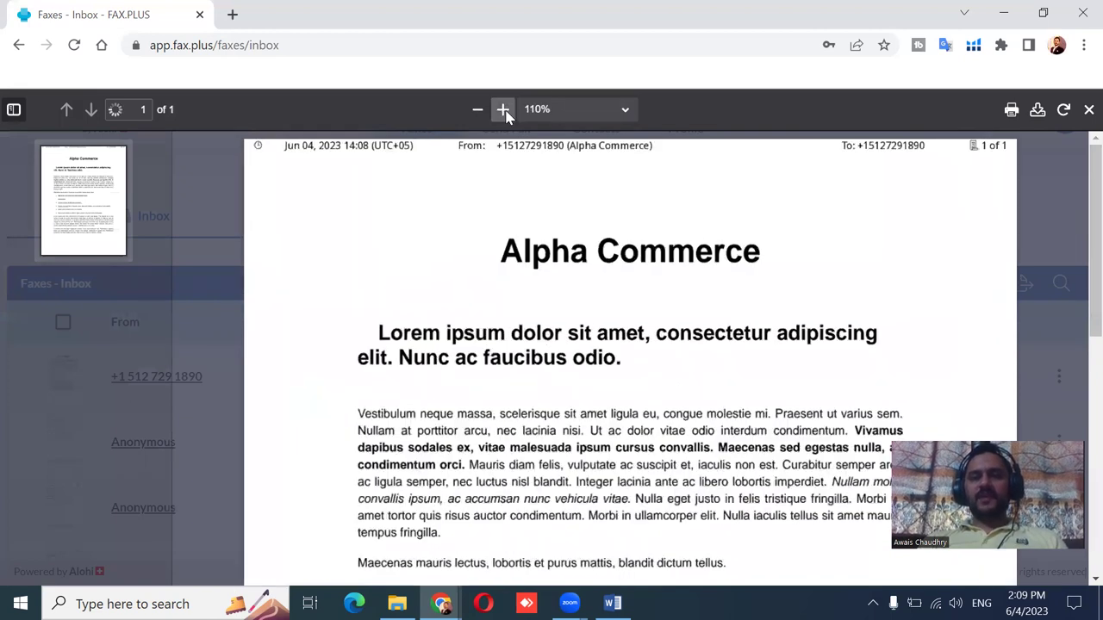
click(503, 109)
click(502, 110)
click(502, 109)
click(502, 110)
Pan across the fax header to check sender and recipient numbers, then close the viewer.
scroll(1076, 300, down, 5)
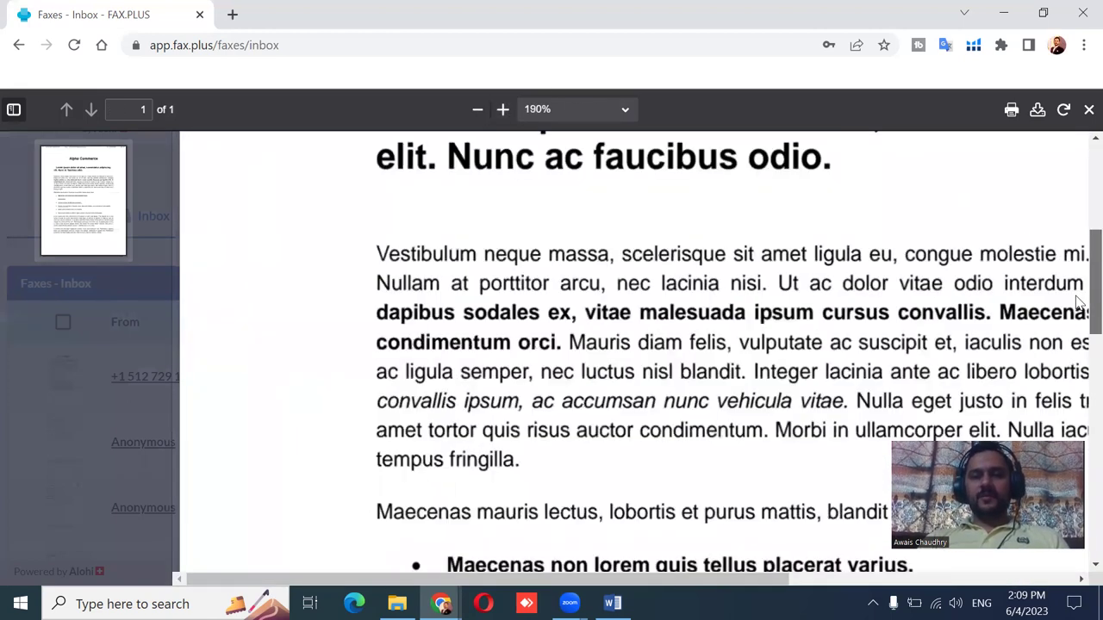
scroll(1075, 296, down, 1)
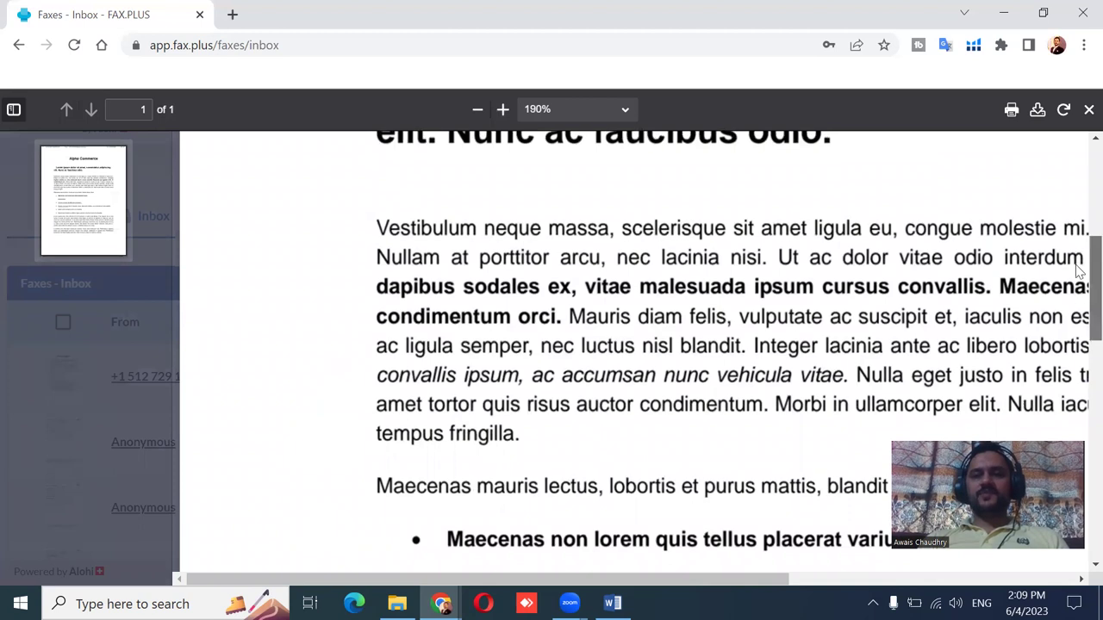
scroll(1077, 215, up, 5)
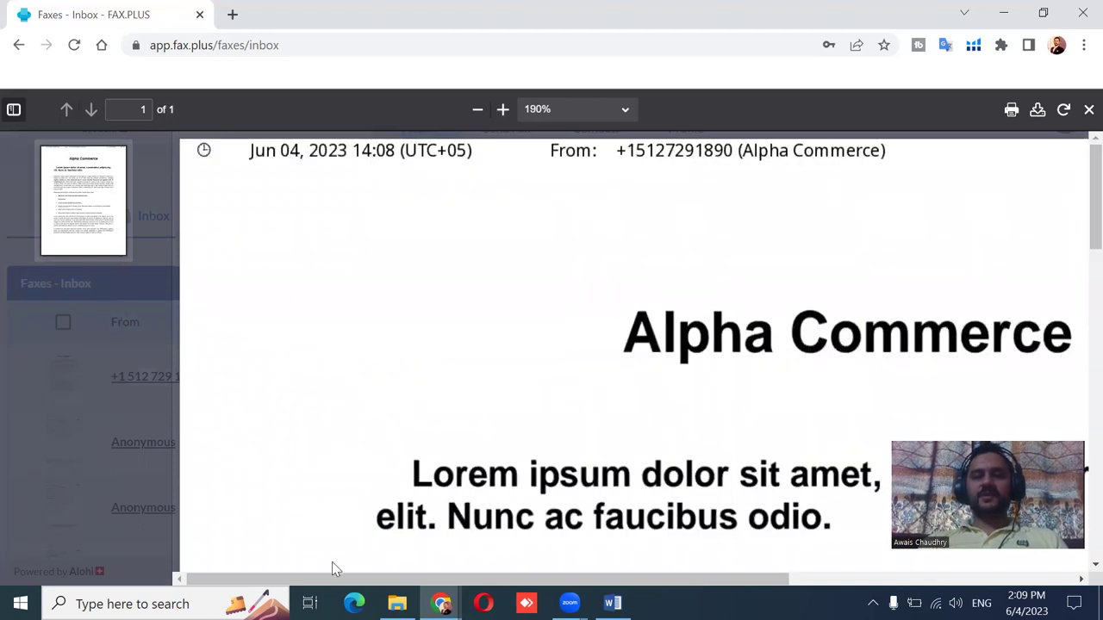
drag(332, 570, 800, 374)
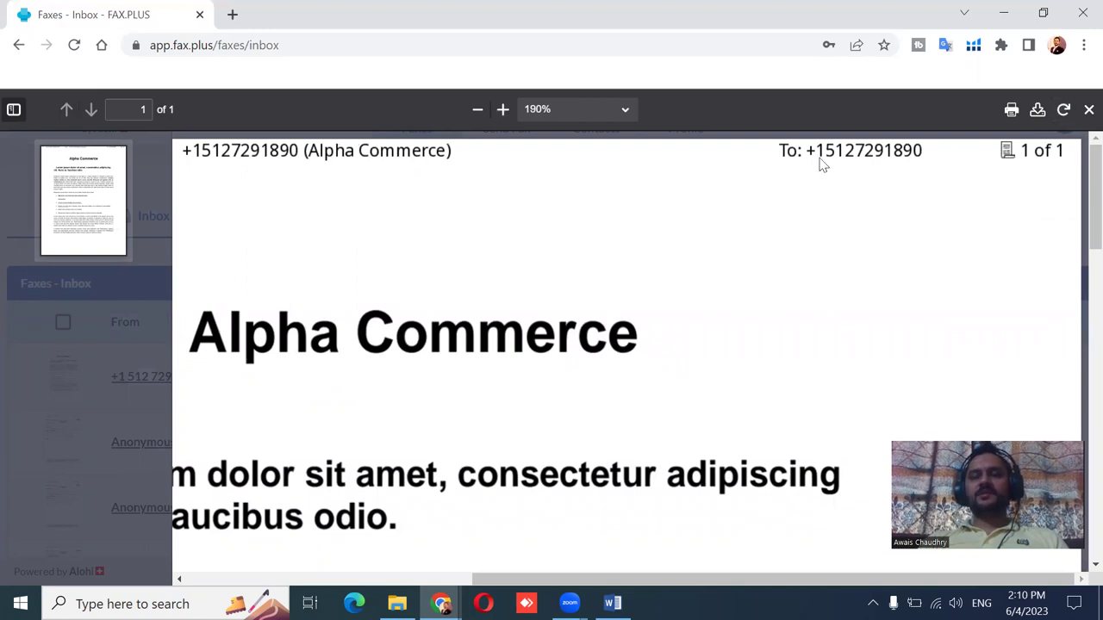
scroll(822, 560, left, 2)
scroll(824, 560, right, 2)
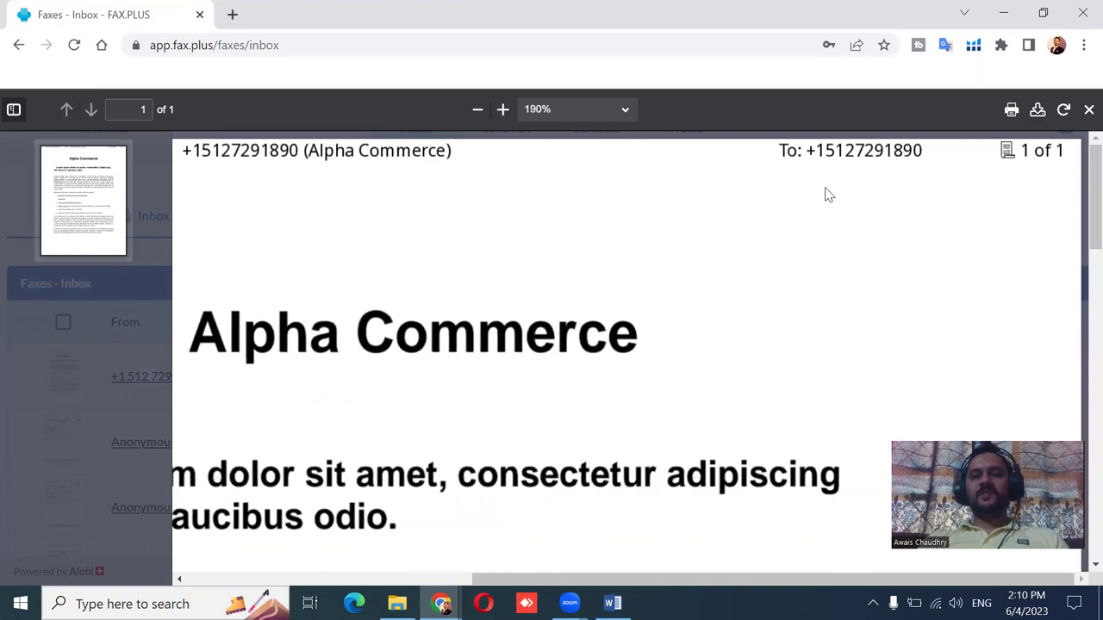
scroll(837, 561, left, 5)
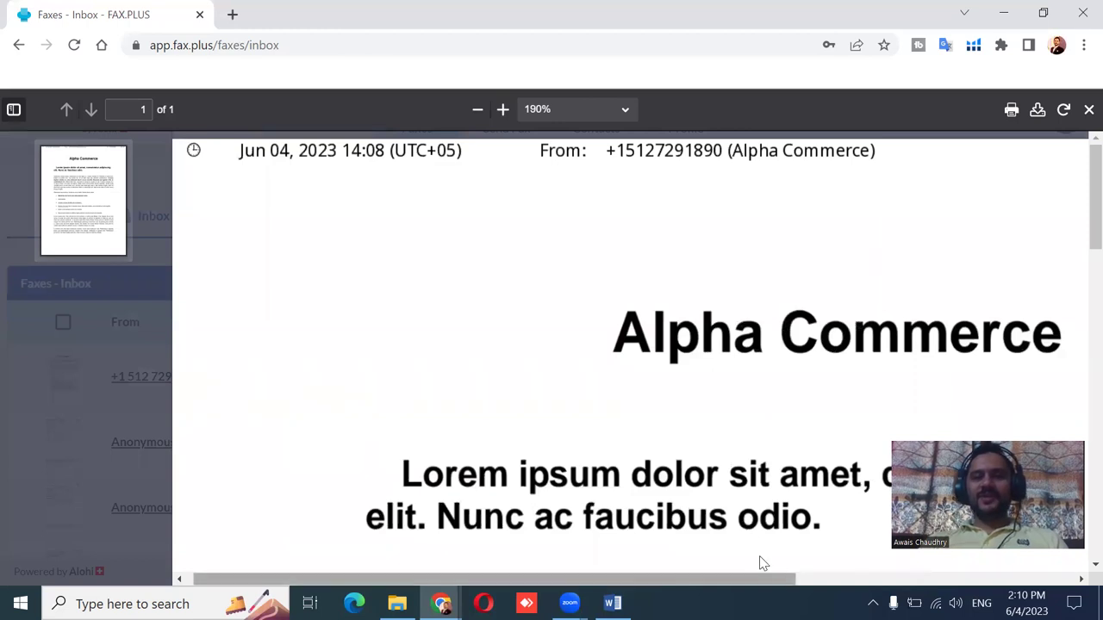
scroll(762, 562, right, 1)
scroll(761, 561, right, 5)
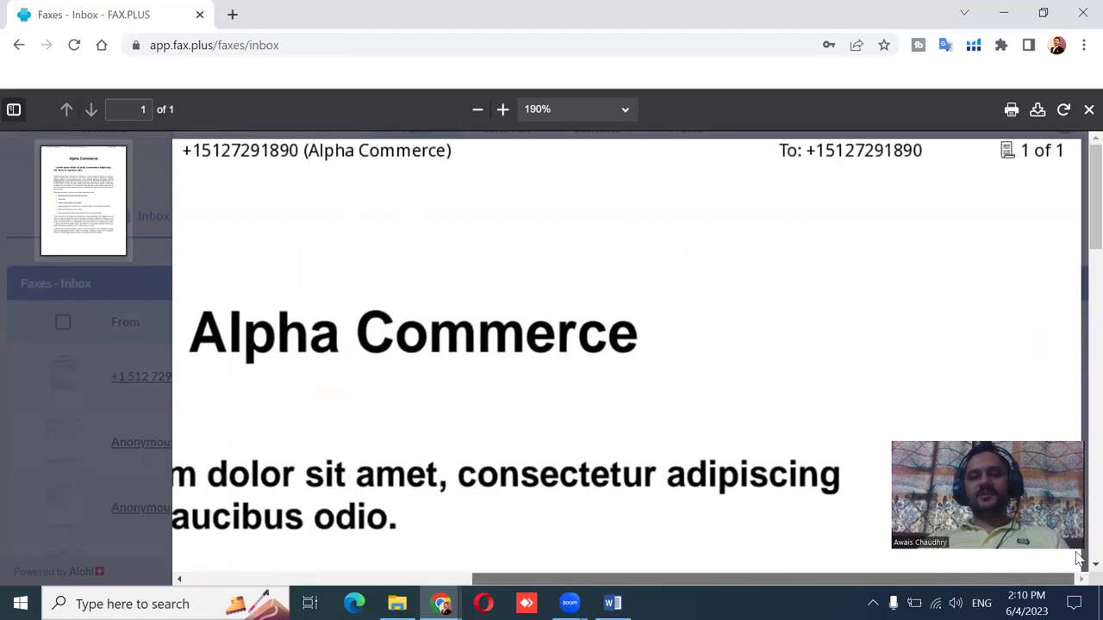
click(1088, 110)
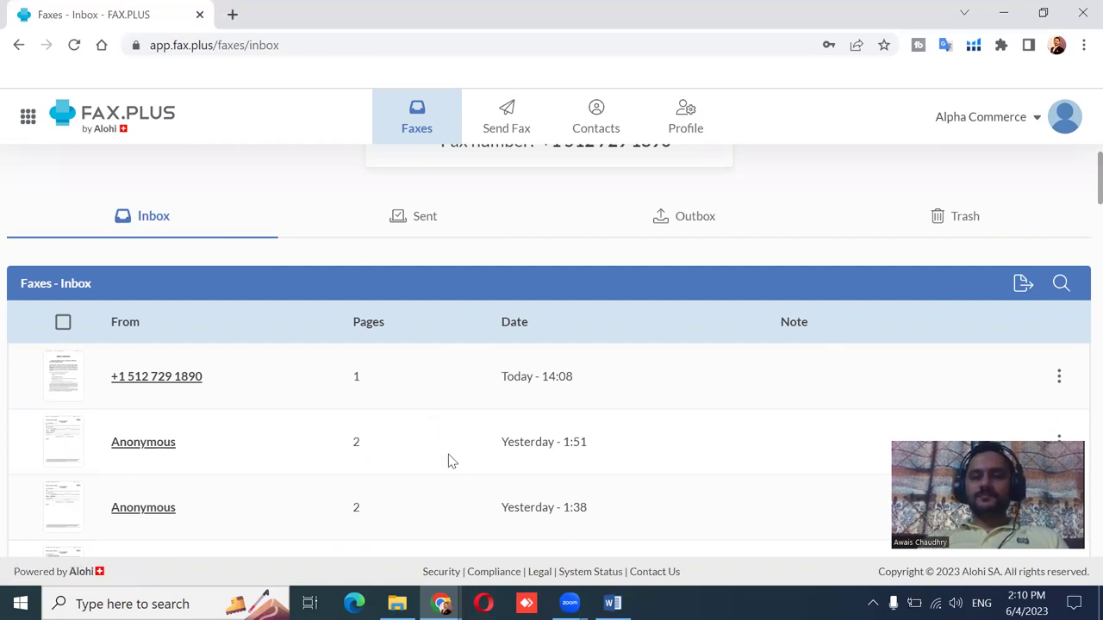
click(243, 45)
key(ctrl+v)
key(ctrl+a)
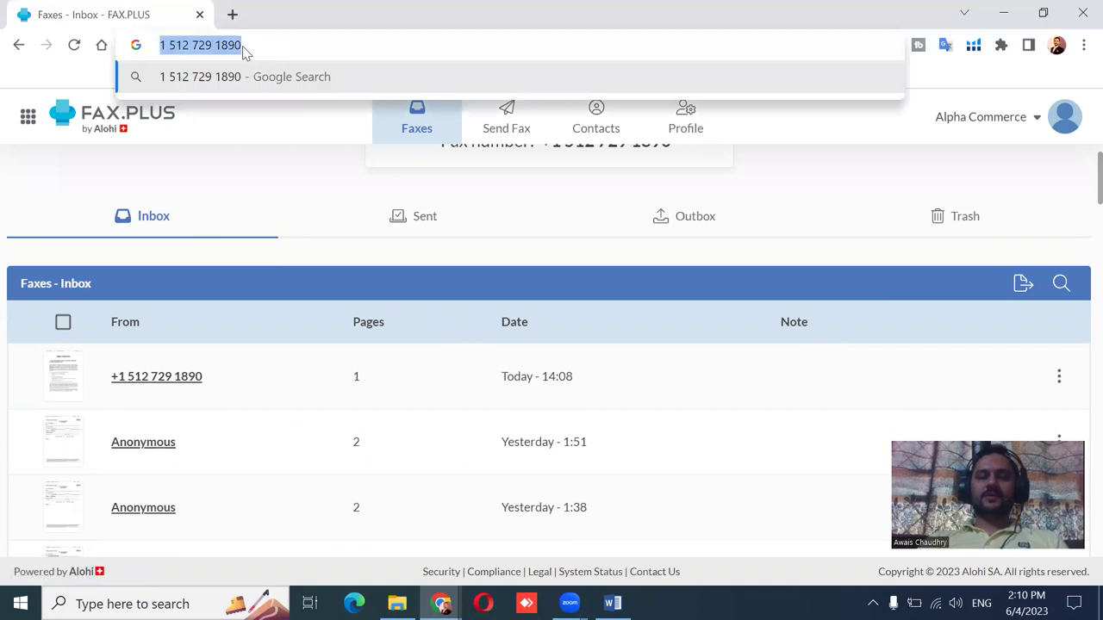
key(BackSpace)
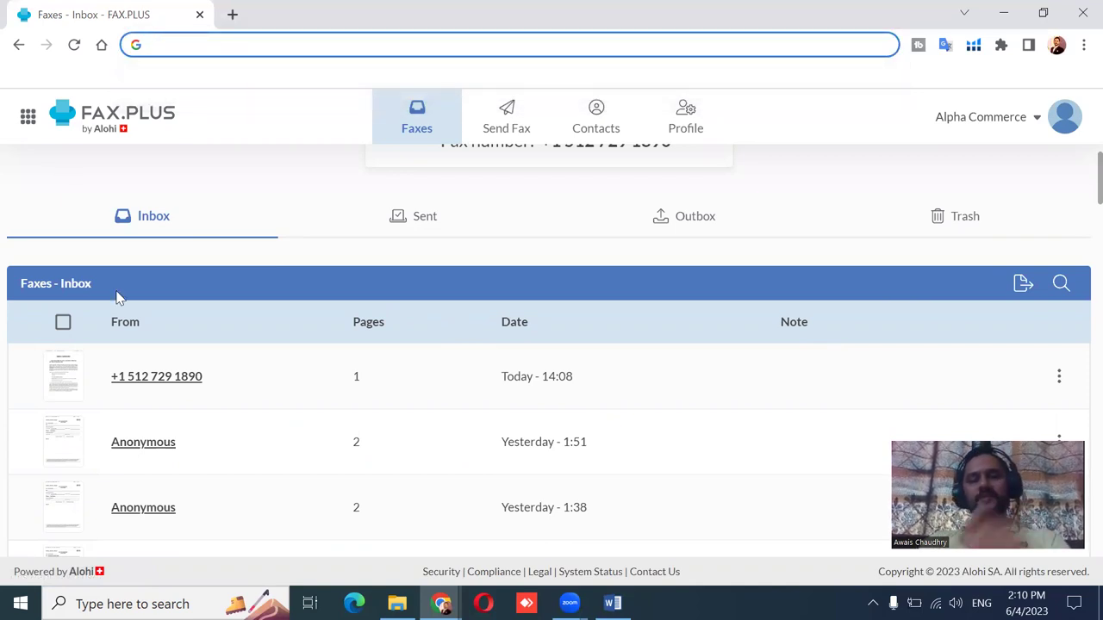